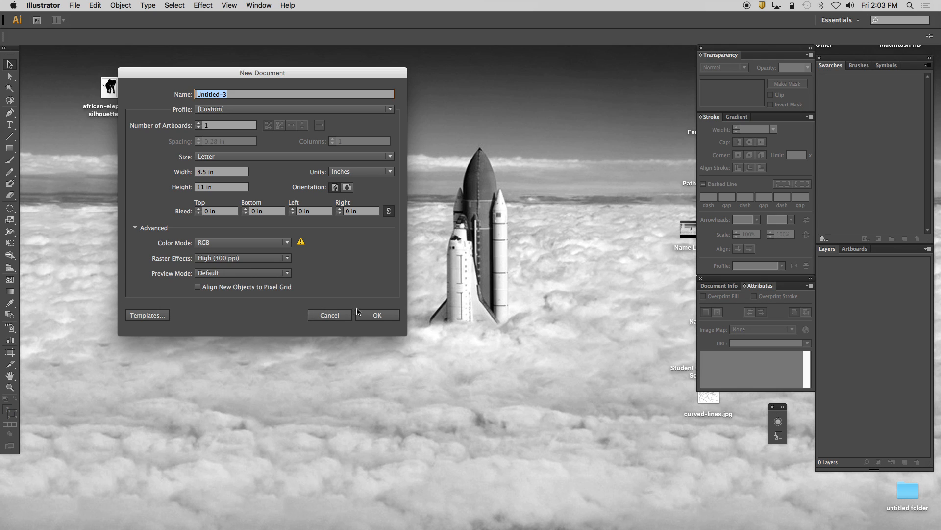
Create the Letter-size RGB document in inches and place curved-lines.jpg from the Desktop.
left_click(372, 316)
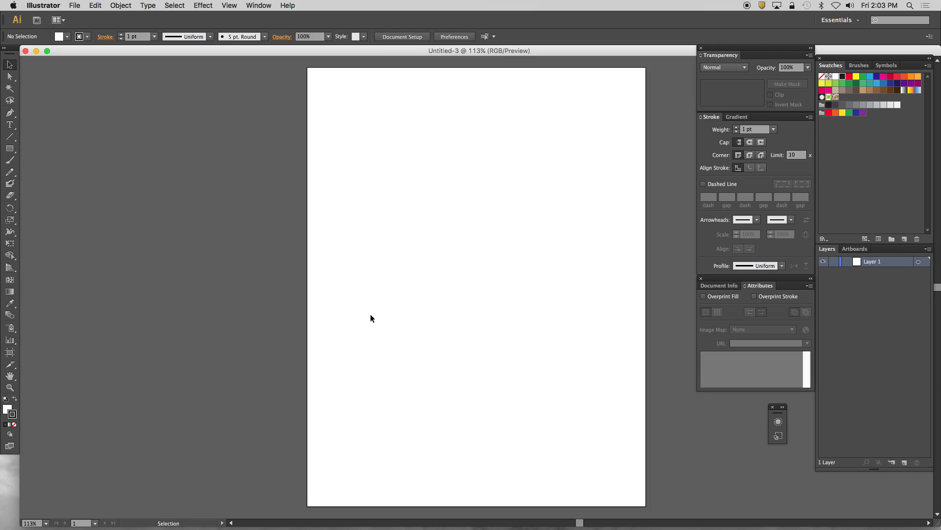
scroll(324, 265, "right", 3)
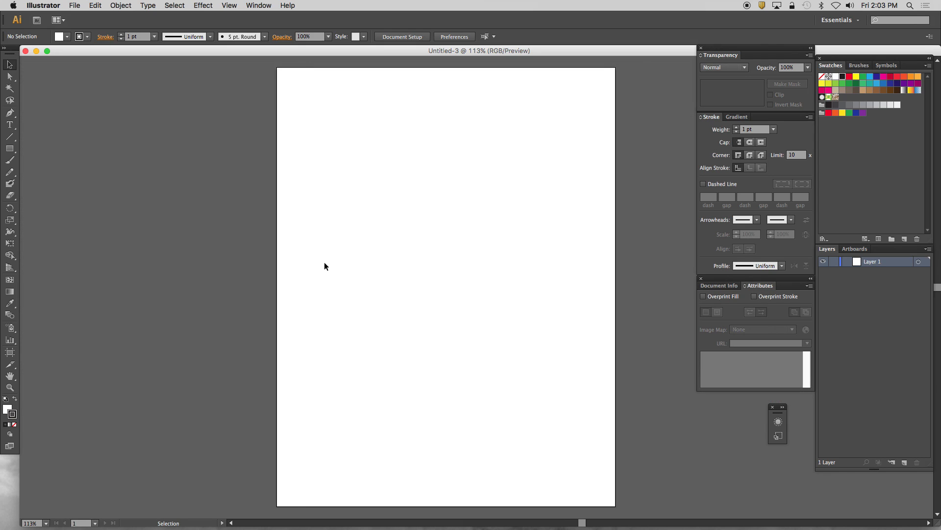
left_click(77, 5)
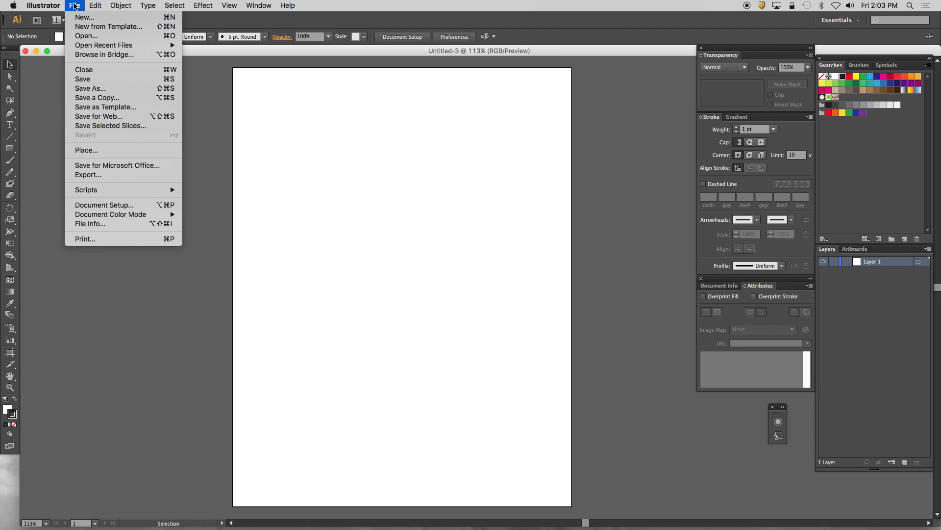
left_click(121, 154)
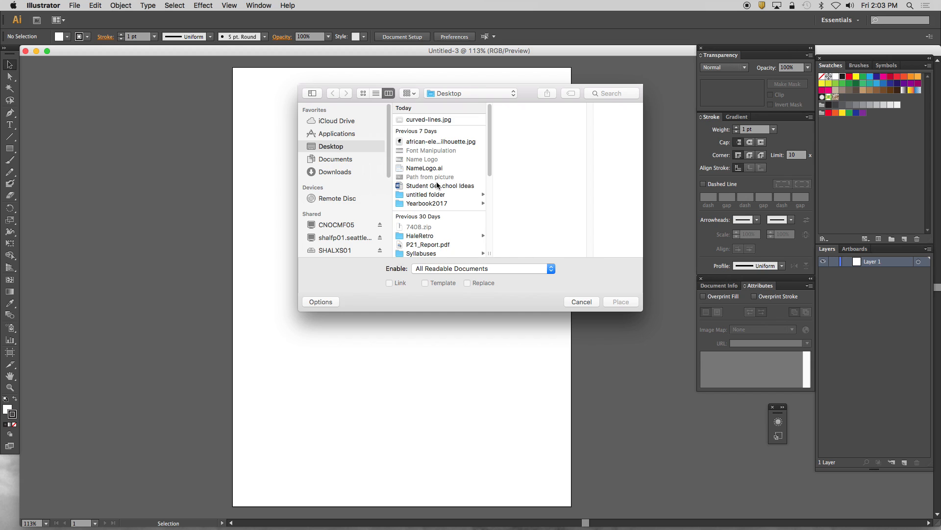
left_click(427, 120)
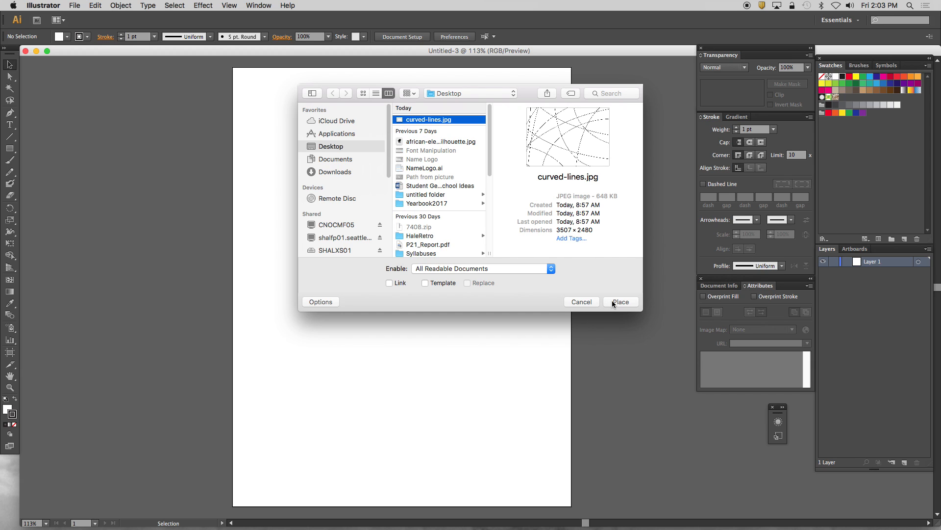
left_click(620, 302)
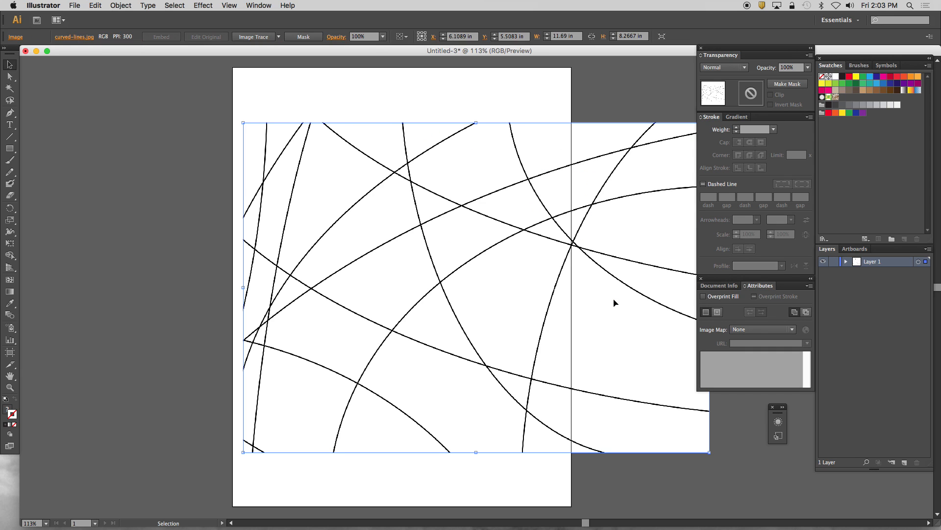
Align the image's left edge with the artboard's and resize the artboard to fit the image, 11.69 by 8.27 in.
scroll(445, 294, "right", 5)
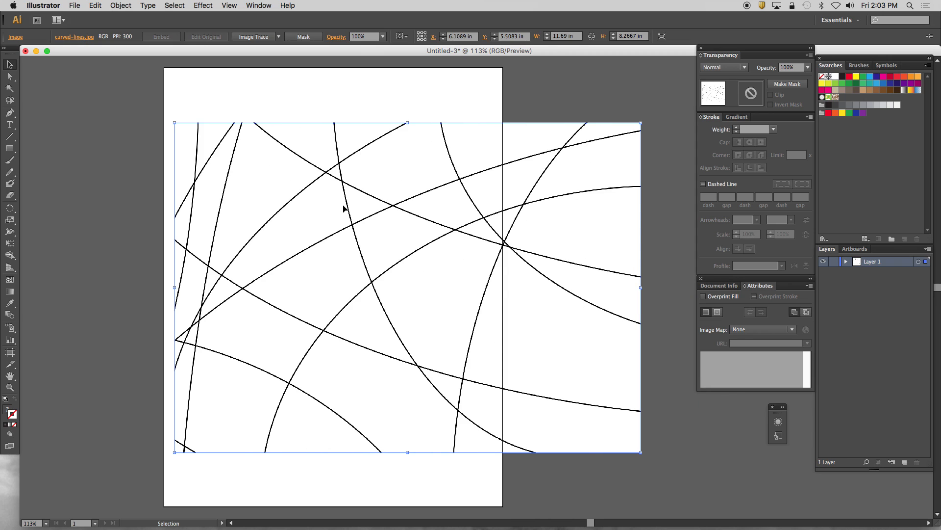
left_click_drag(342, 191, 332, 190)
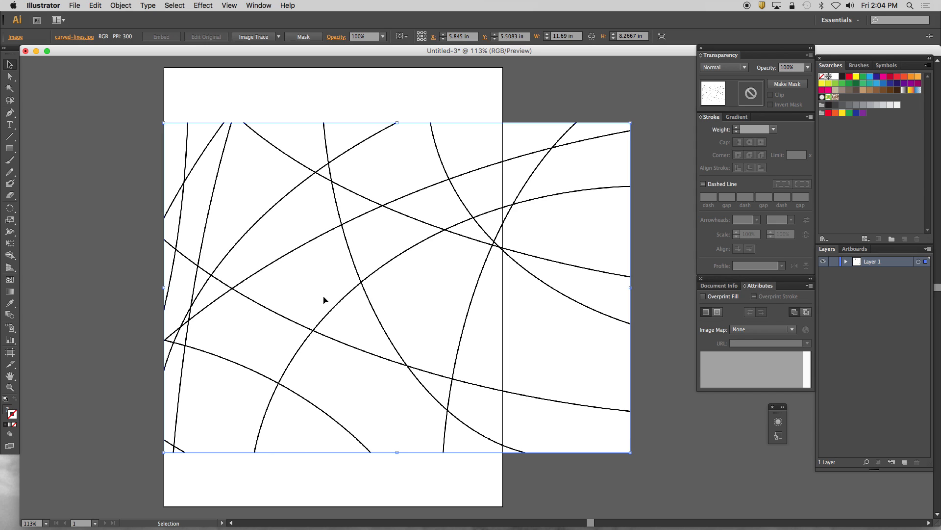
left_click(10, 353)
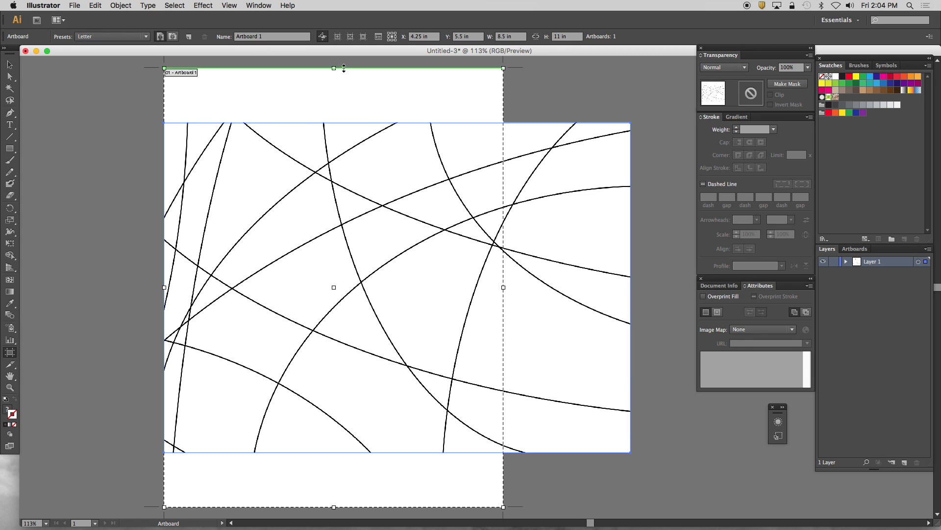
left_click_drag(334, 67, 340, 123)
left_click_drag(505, 316, 632, 322)
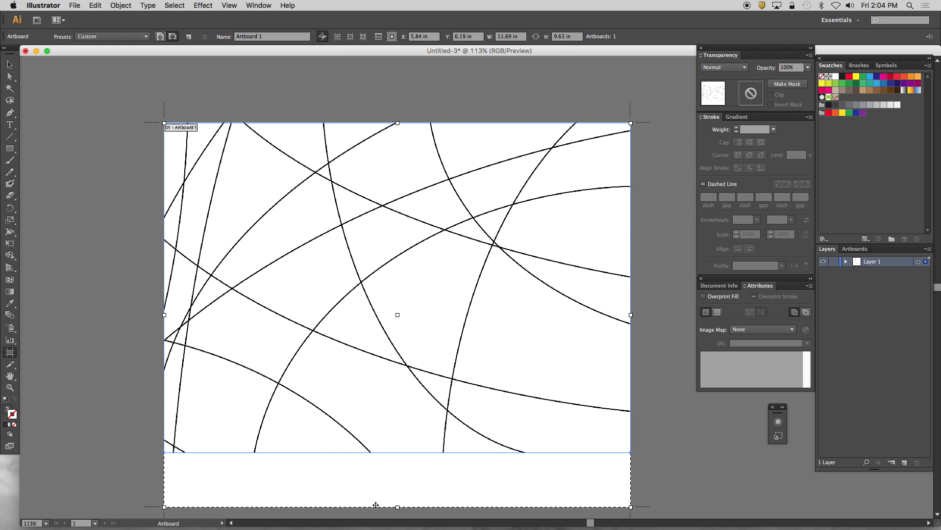
left_click_drag(397, 506, 403, 452)
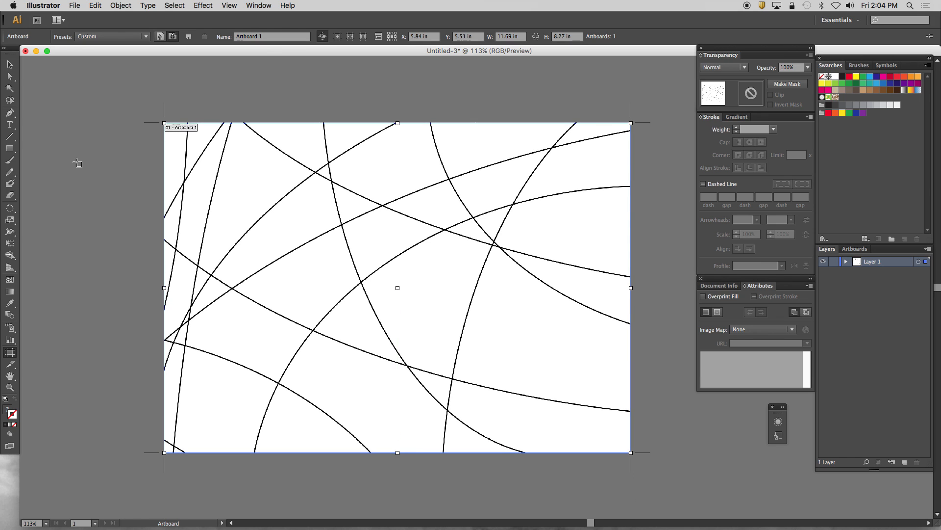
left_click(11, 65)
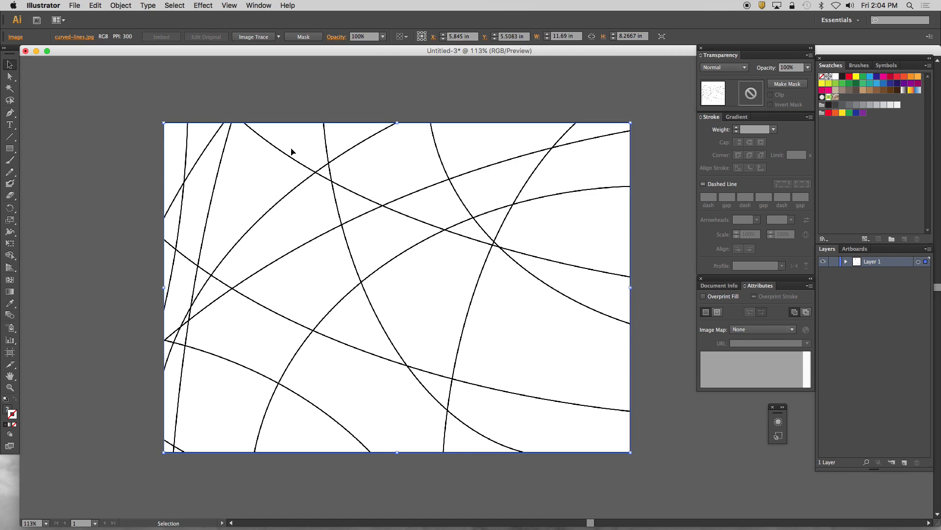
left_click(334, 97)
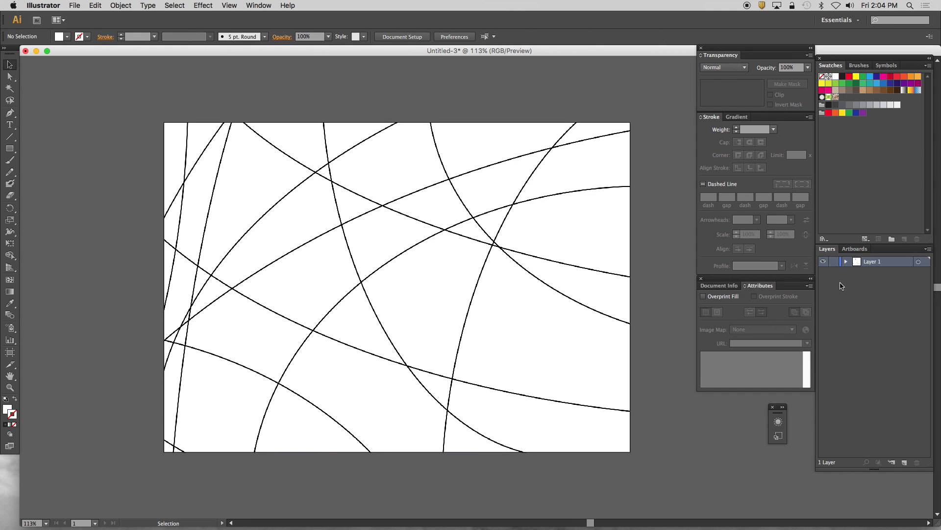
Expand Layer 1 to show its contents and hide the placed image.
left_click(848, 263)
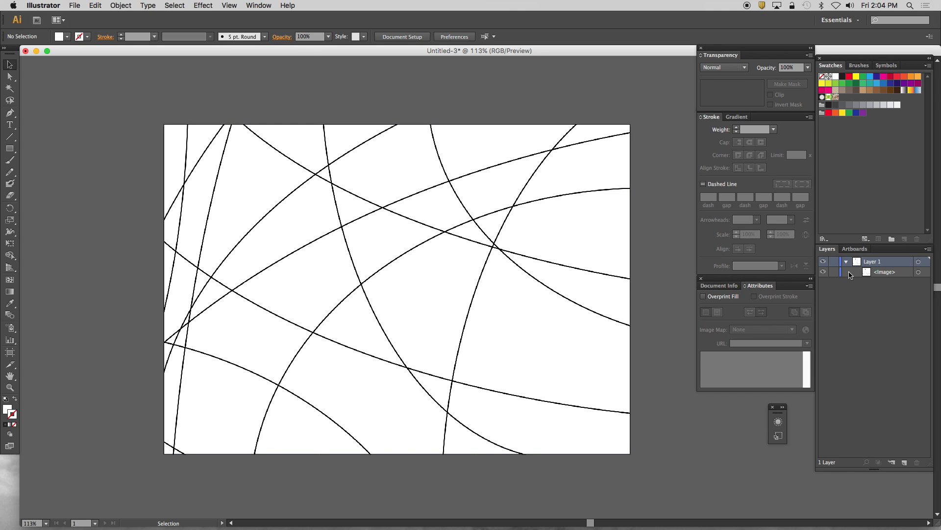
left_click(823, 272)
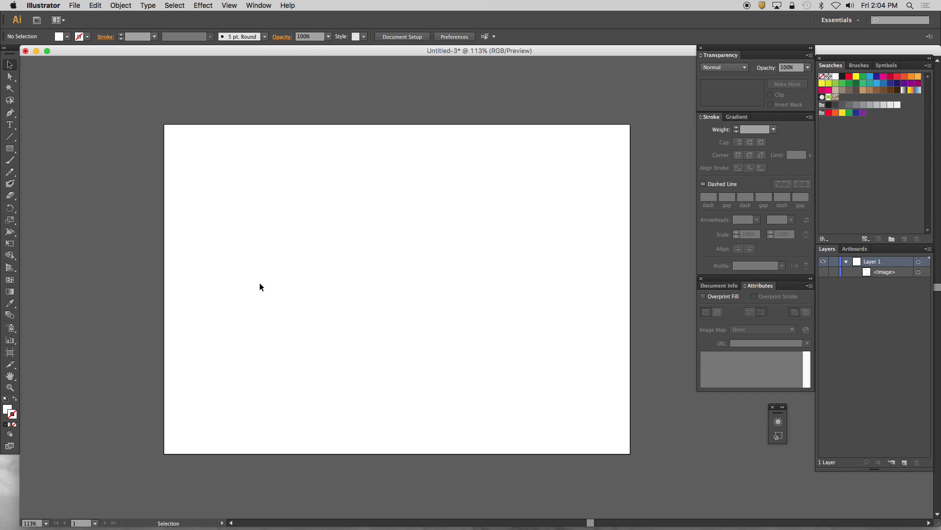
Choose the Pen tool and set it up with no fill and a red 4 pt stroke.
left_click(10, 113)
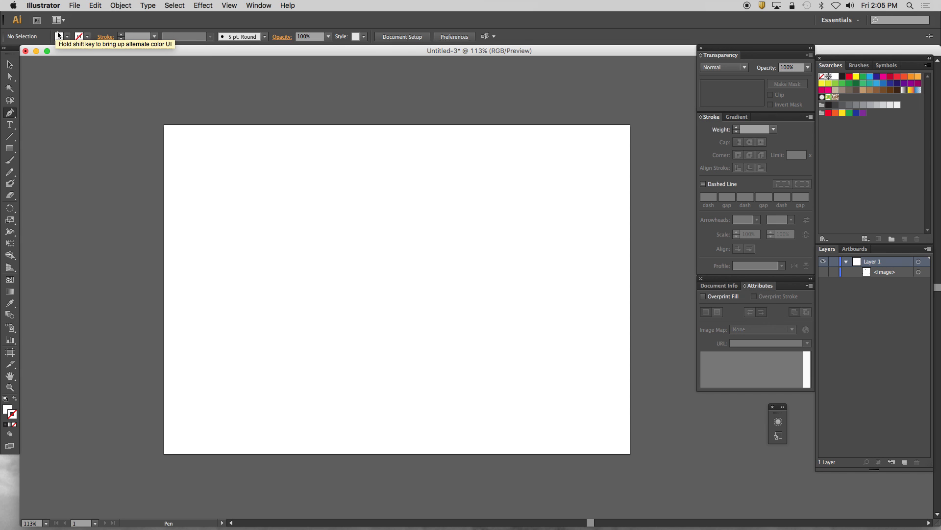
left_click(9, 413)
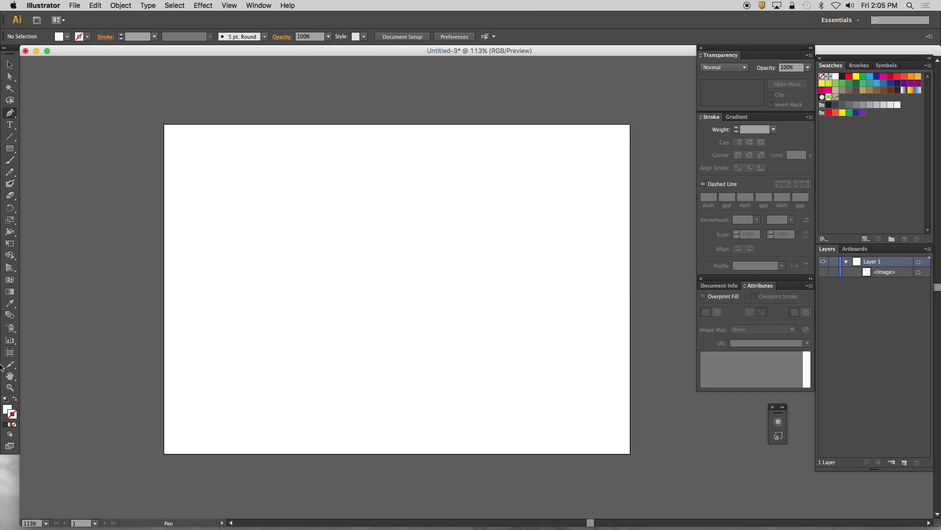
left_click(68, 36)
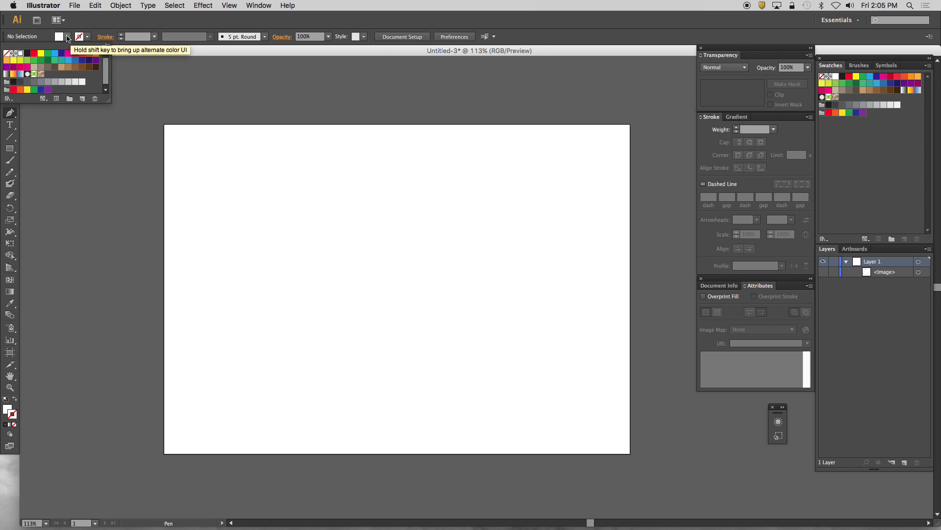
left_click(7, 53)
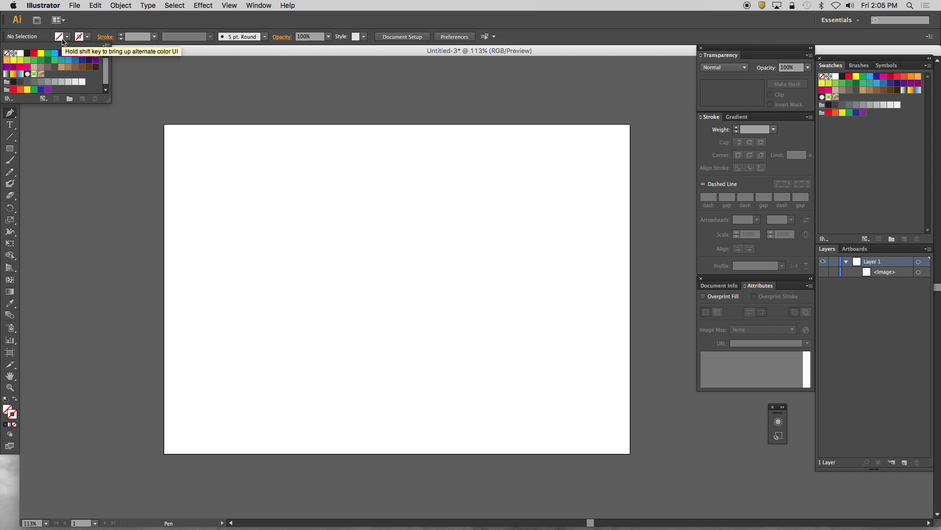
left_click(87, 37)
left_click(87, 37)
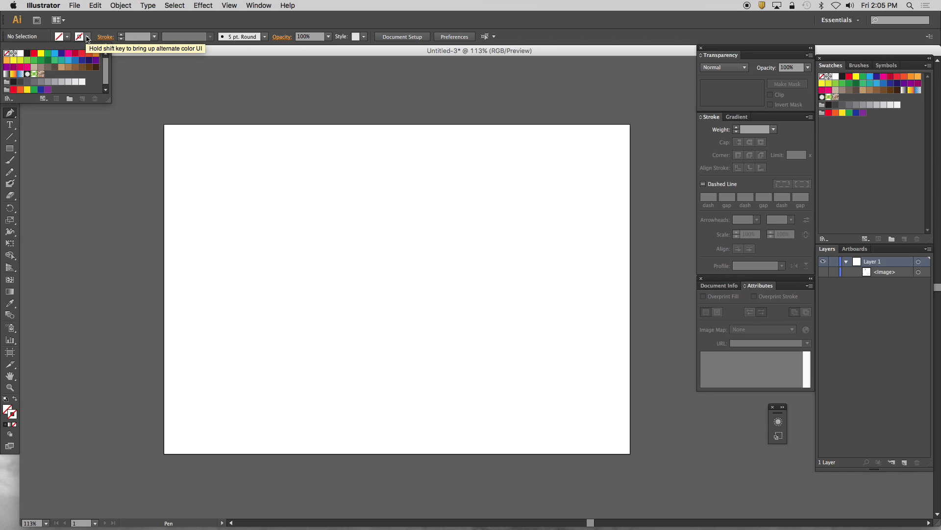
left_click(82, 54)
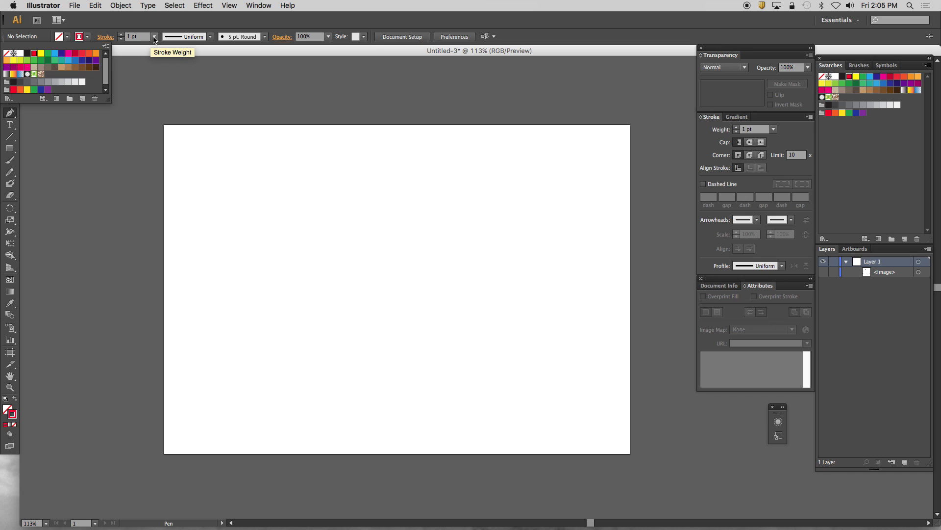
left_click(122, 35)
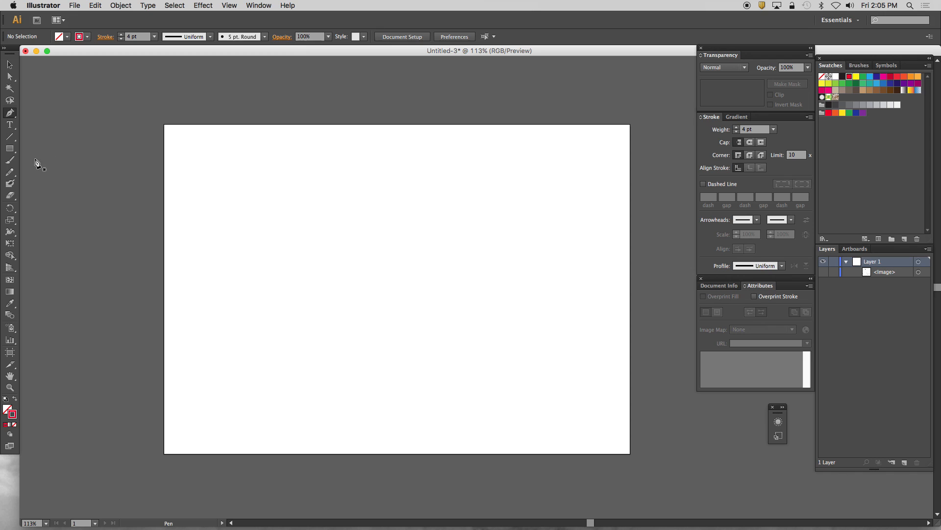
Draw a practice path of mixed curved and straight segments across the blank artboard with the Pen tool.
left_click(206, 162)
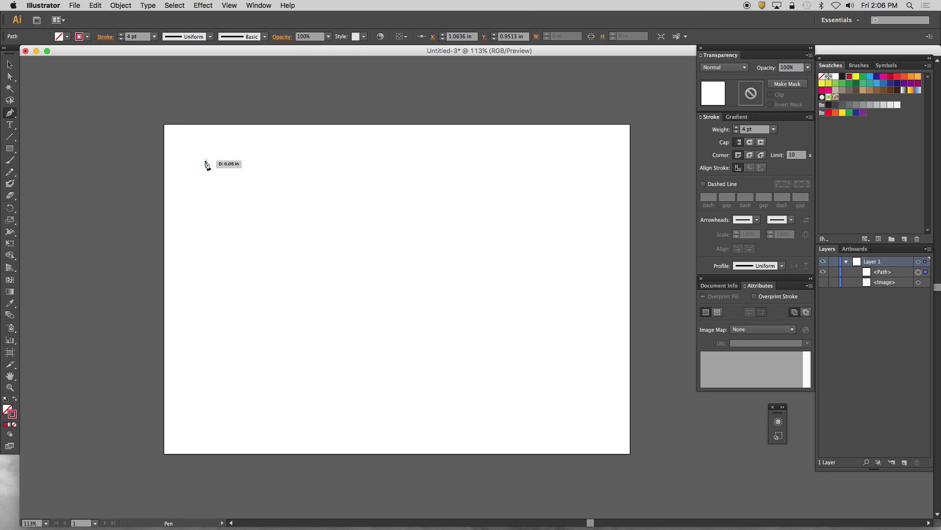
left_click(436, 252)
mouse_move(436, 252)
left_mouse_down()
mouse_move(477, 321)
mouse_move(416, 347)
mouse_move(391, 338)
mouse_move(553, 287)
mouse_move(513, 162)
mouse_move(507, 351)
mouse_move(562, 291)
mouse_move(462, 373)
mouse_move(513, 324)
mouse_move(516, 331)
mouse_move(452, 265)
mouse_move(486, 307)
mouse_move(483, 322)
left_mouse_up()
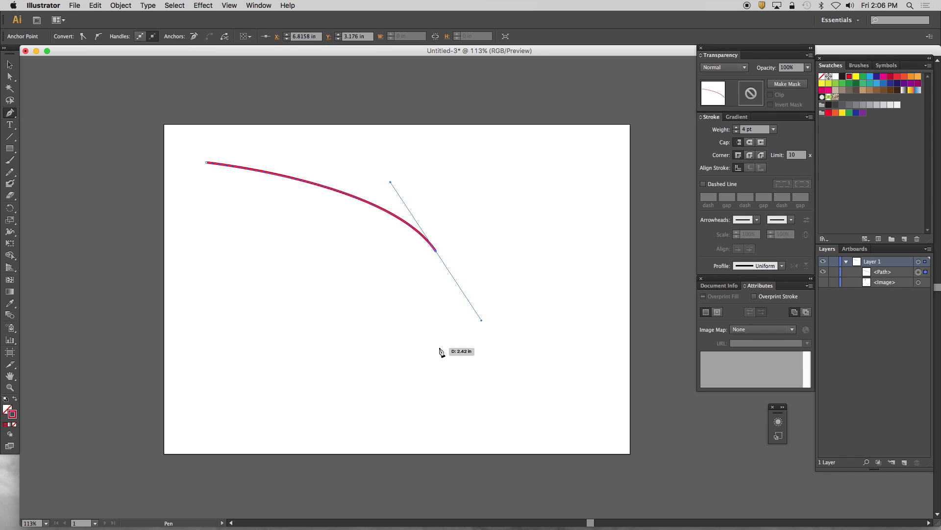
mouse_move(439, 347)
left_mouse_down()
mouse_move(441, 381)
mouse_move(451, 388)
mouse_move(370, 373)
mouse_move(370, 403)
left_mouse_up()
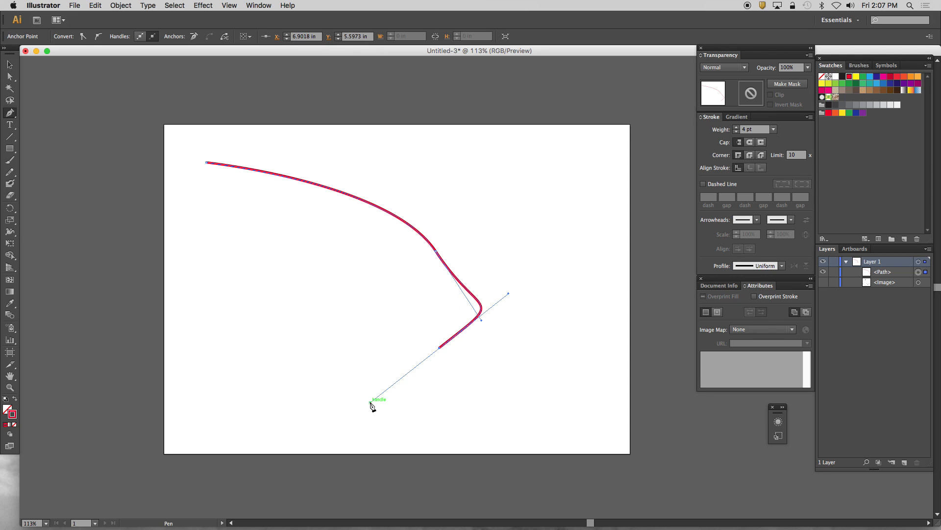
left_click(328, 325)
left_click_drag(284, 262, 212, 213)
left_click(211, 212)
left_click(369, 166)
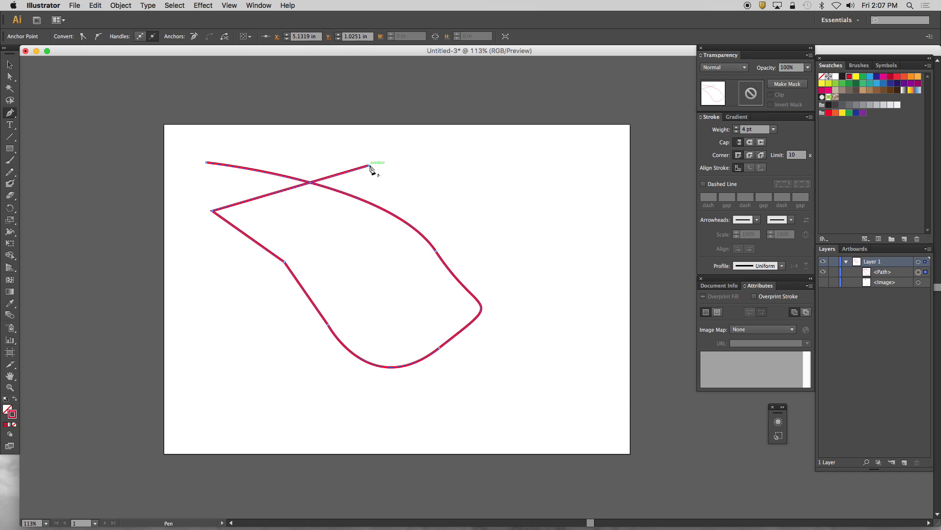
left_click(519, 202)
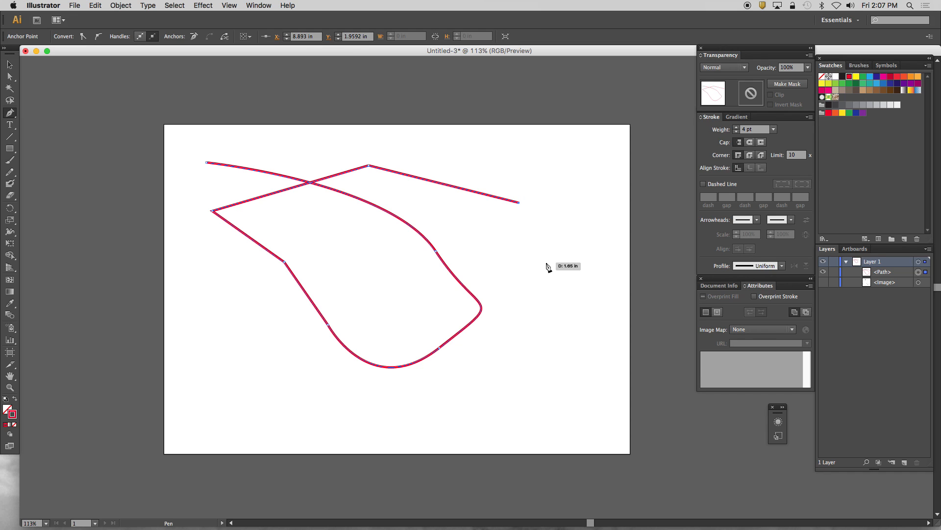
left_click_drag(548, 260, 528, 306)
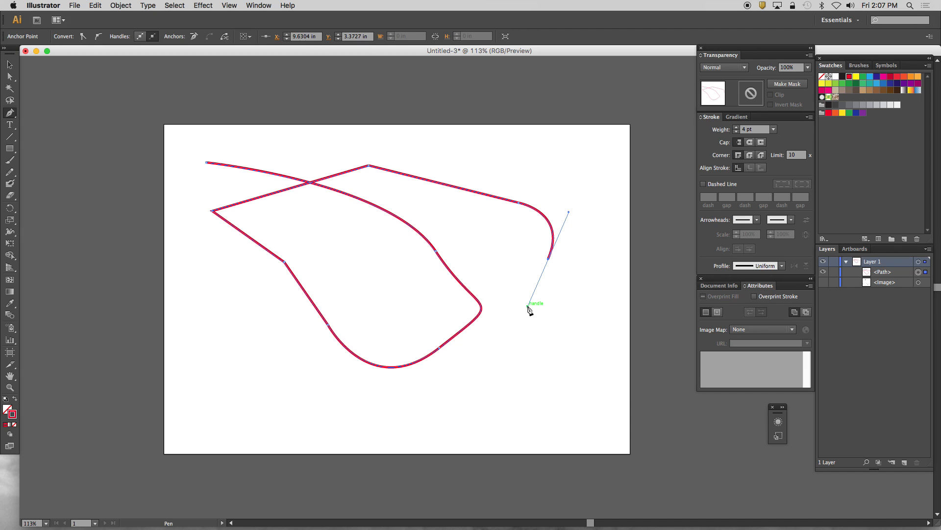
Undo every segment of the practice path until the artboard is empty.
key("super+z")
key("super+z")
key("super+z")
key("super+z")
key("super+z")
key("super+z")
key("super+z")
key("super+z")
key("super+z")
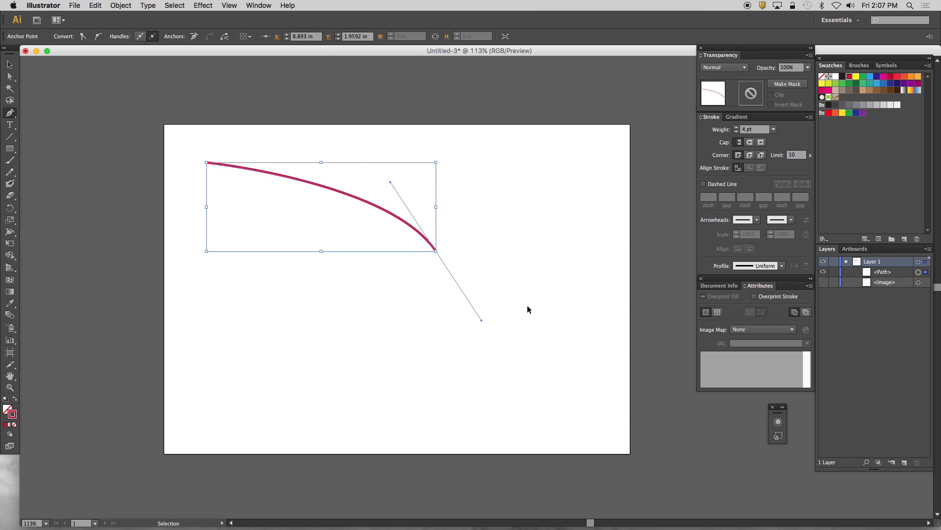
key("super+z")
key("super+z")
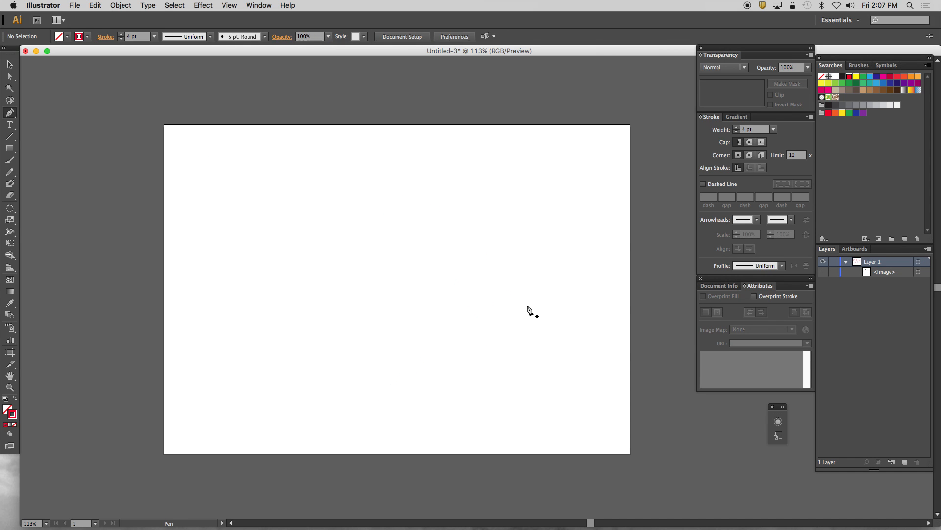
Show the placed curved-lines image again and lock it inside Layer 1.
left_click(824, 272)
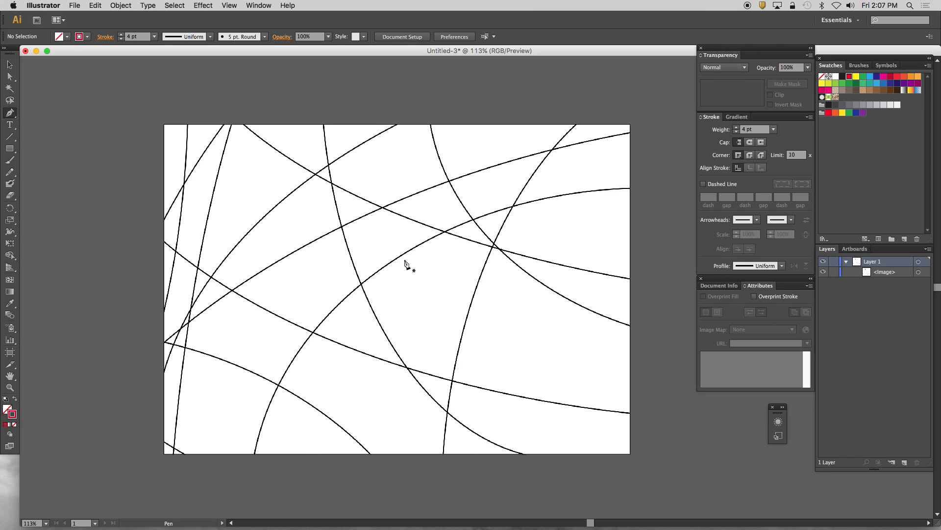
left_click(834, 273)
scroll(304, 223, "left", 1)
scroll(257, 175, "right", 3)
key("v")
scroll(283, 210, "left", 1)
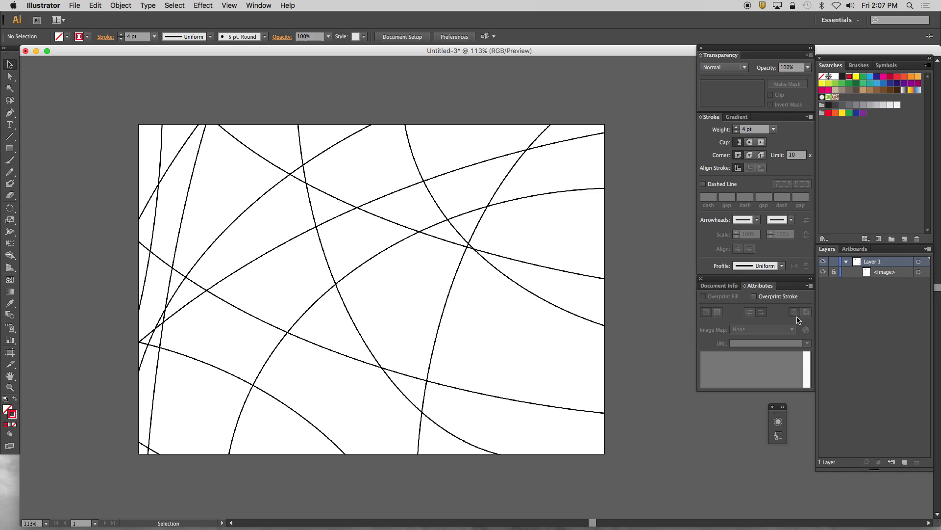
Unlock the image to test selecting it on the artboard, and lock it again.
scroll(336, 199, "left", 1)
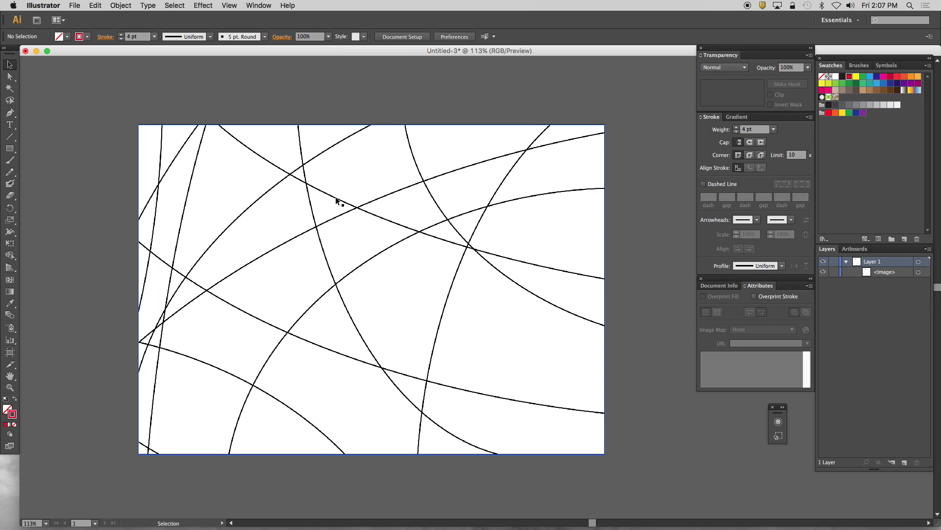
left_click(309, 132)
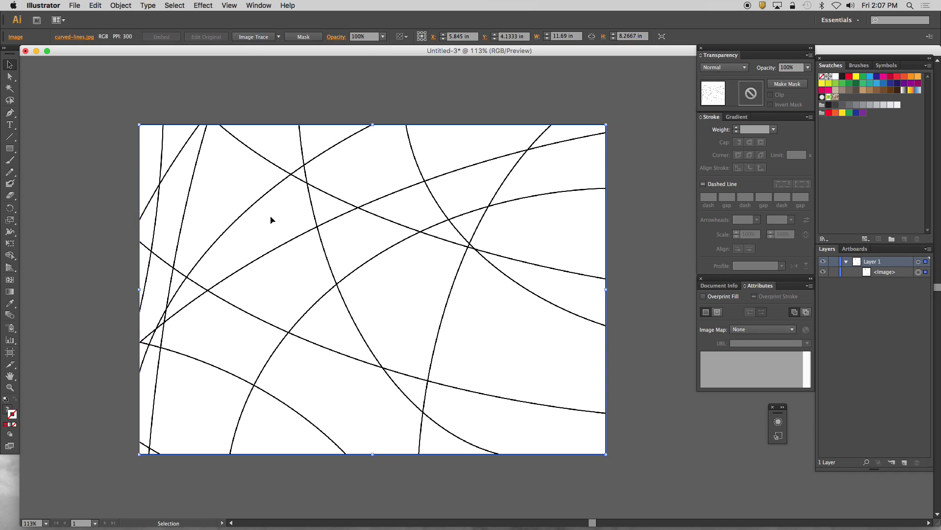
left_click(833, 272)
scroll(214, 150, "left", 1)
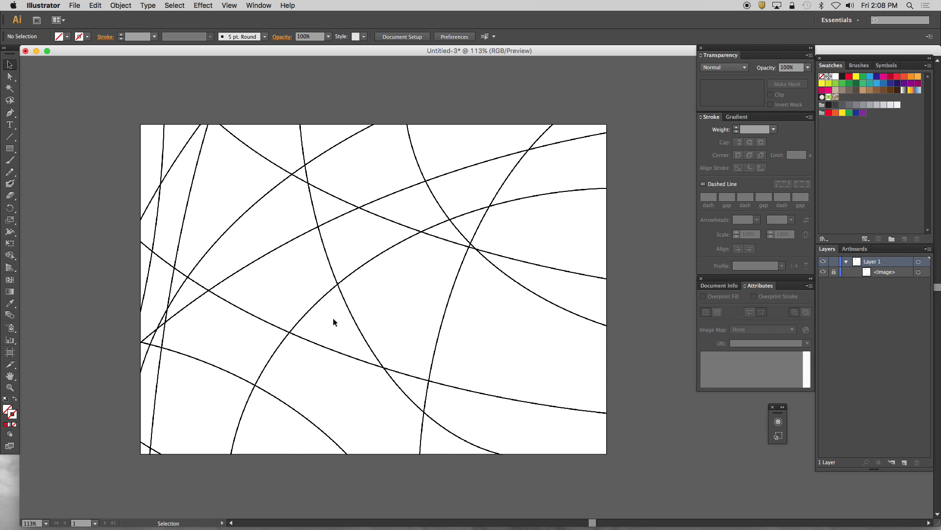
Trace the template curve running from the top edge at about 2 in across to the artboard's right edge with the Pen tool.
key("super+1")
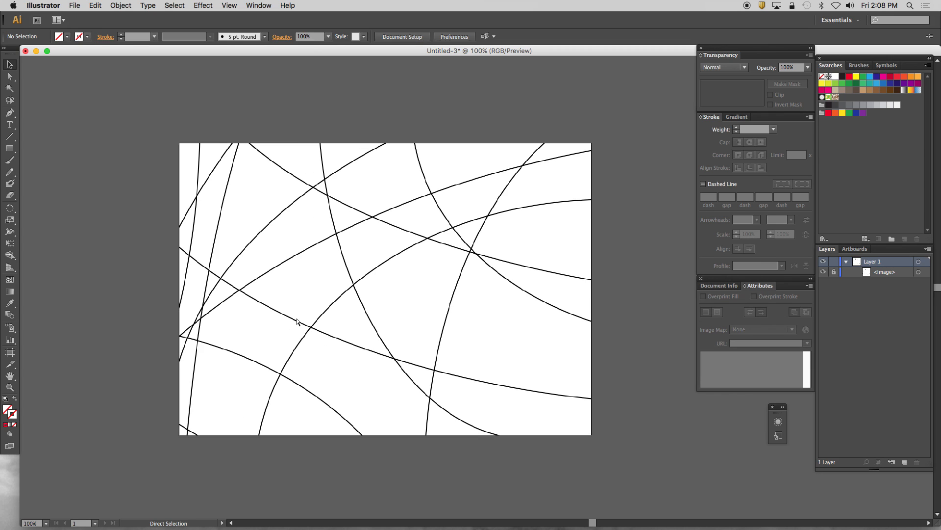
scroll(320, 311, "down", 3)
scroll(317, 309, "up", 6)
scroll(317, 309, "down", 4)
scroll(45, 133, "left", 2)
left_click(10, 112)
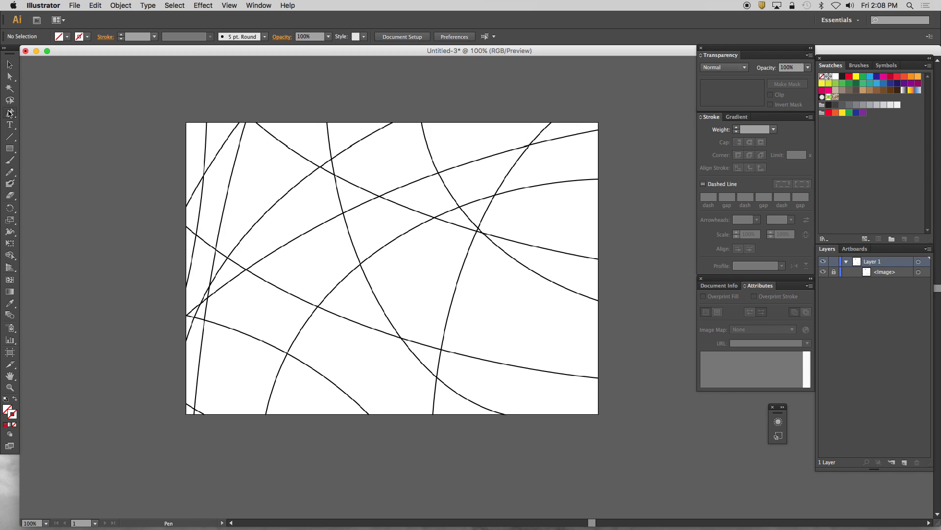
left_click(256, 123)
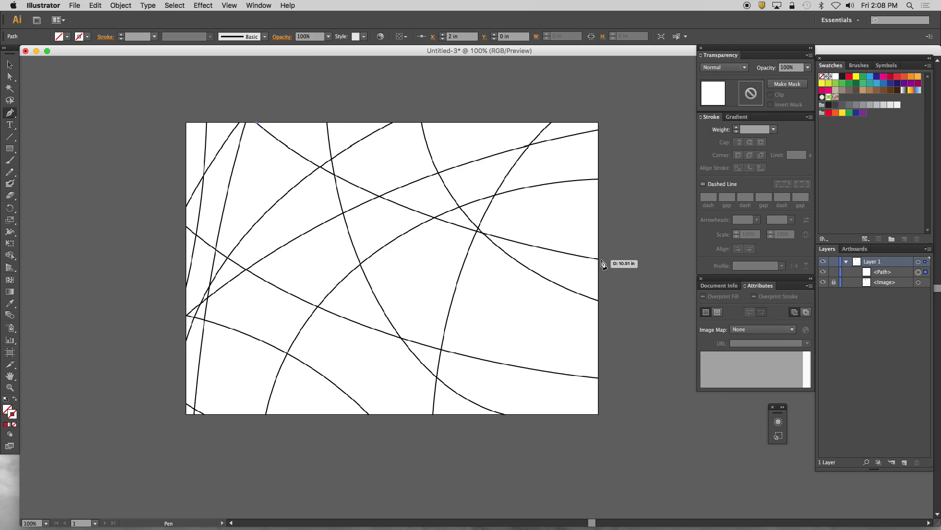
scroll(598, 260, "right", 5)
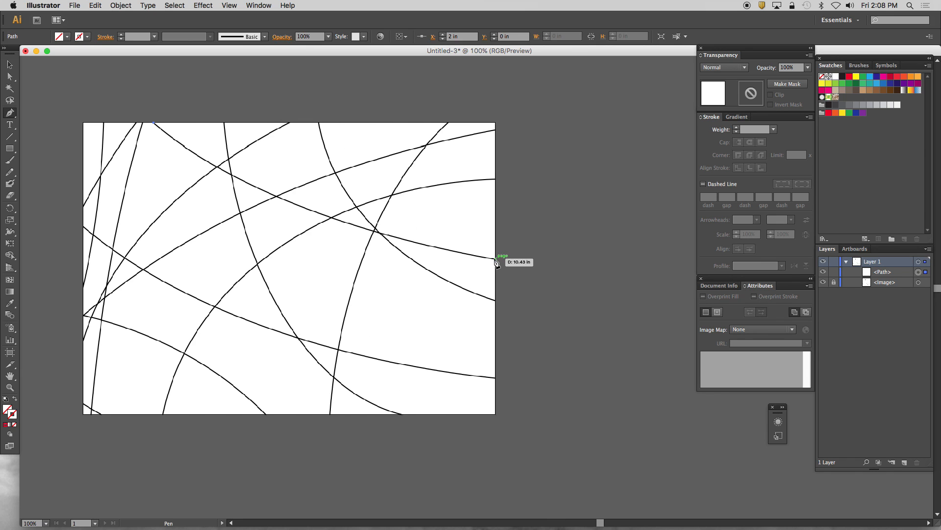
left_click_drag(495, 259, 743, 299)
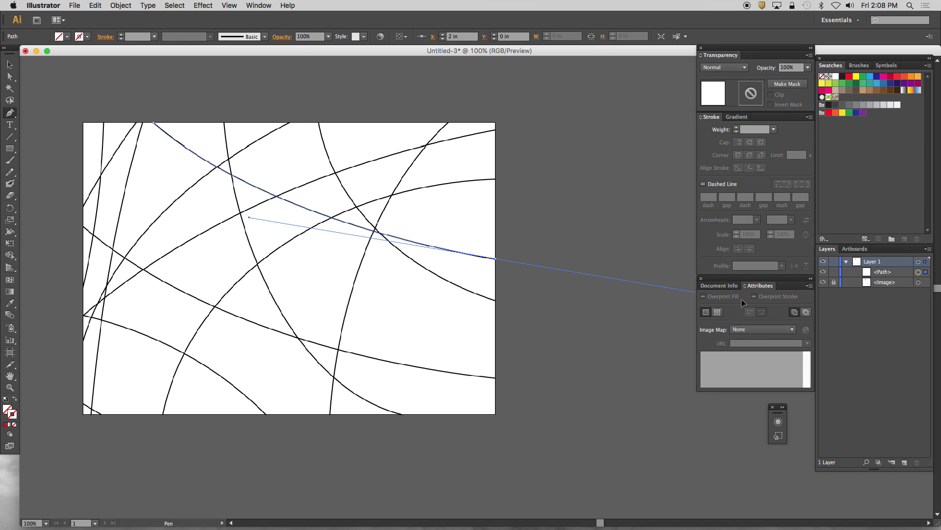
left_click_drag(744, 304, 744, 302)
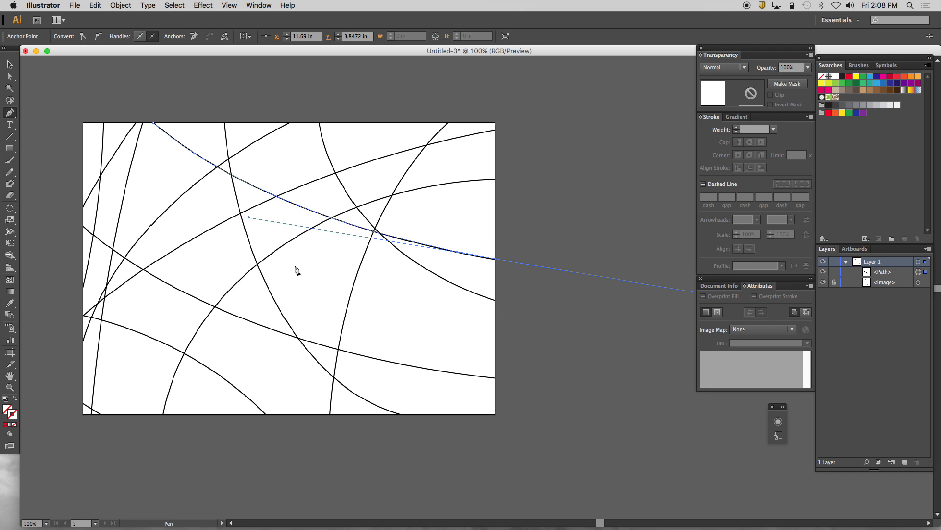
Set the traced curve's stroke colour to red, hex f40c1e.
double_click(13, 415)
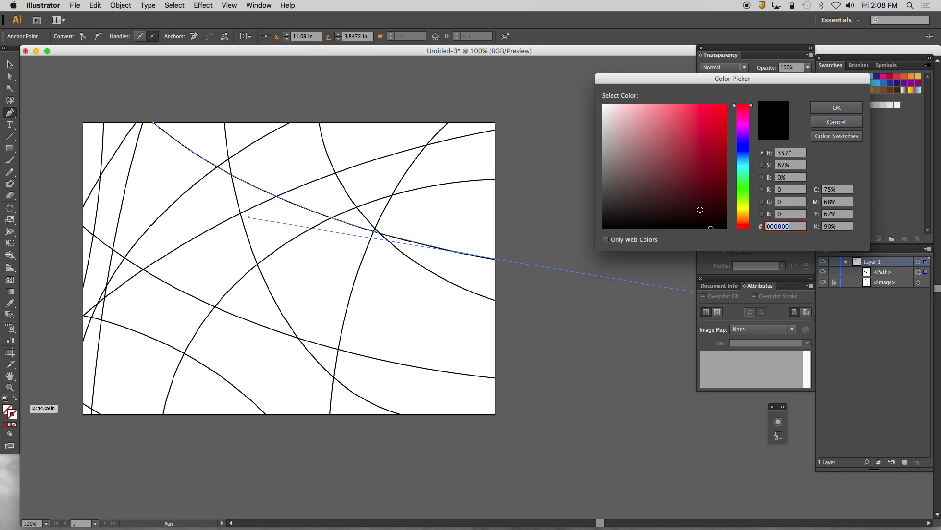
left_click(722, 110)
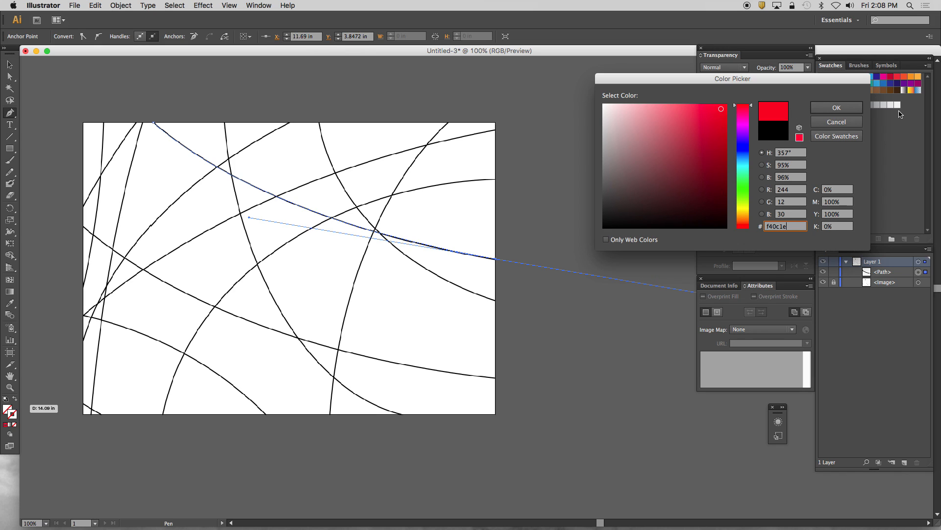
left_click(855, 108)
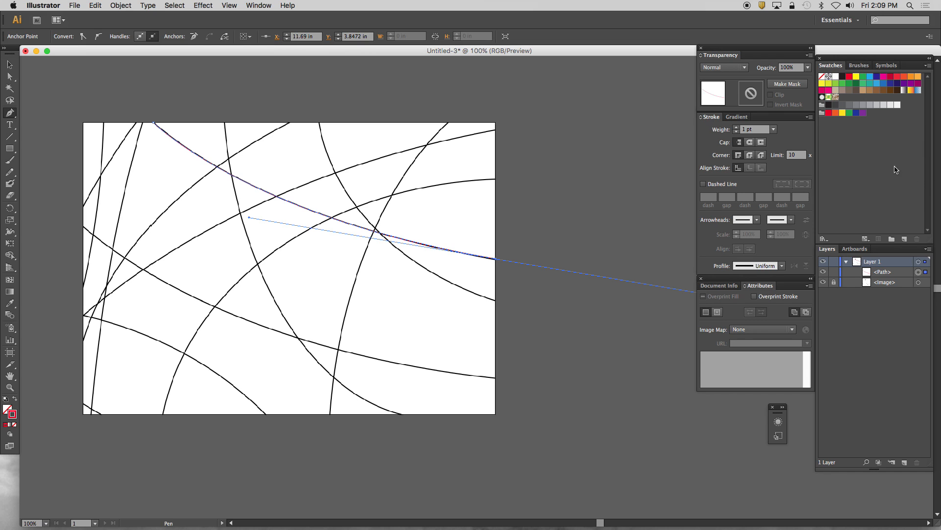
Close the floating Transparency, Stroke and Attributes panels to clear the area beside the artboard.
left_click(702, 49)
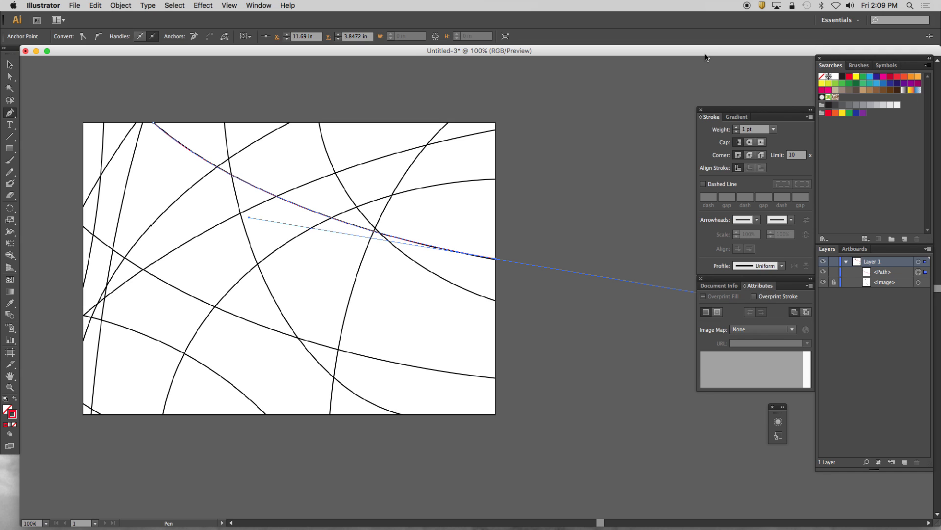
left_click(702, 110)
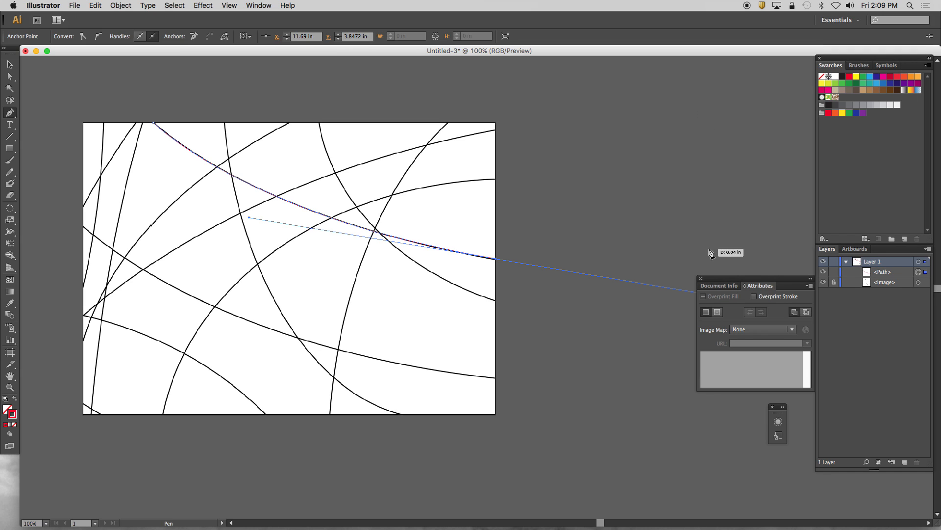
left_click(701, 278)
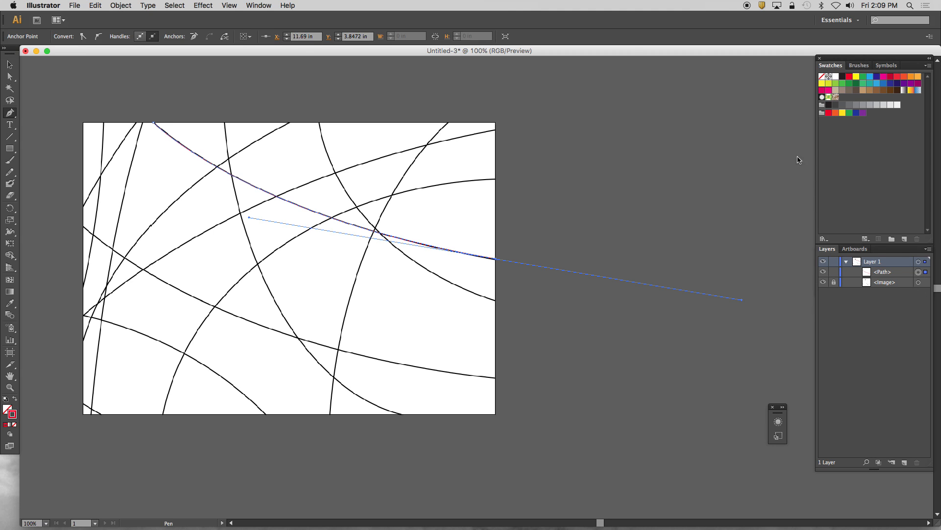
Bring back the Stroke settings and set the traced curve's weight to 4 pt.
left_click(266, 6)
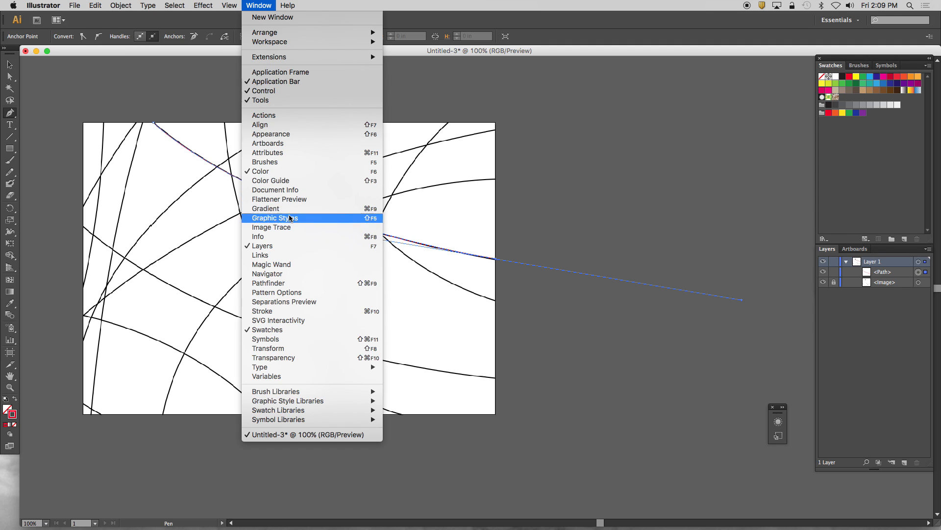
left_click(291, 312)
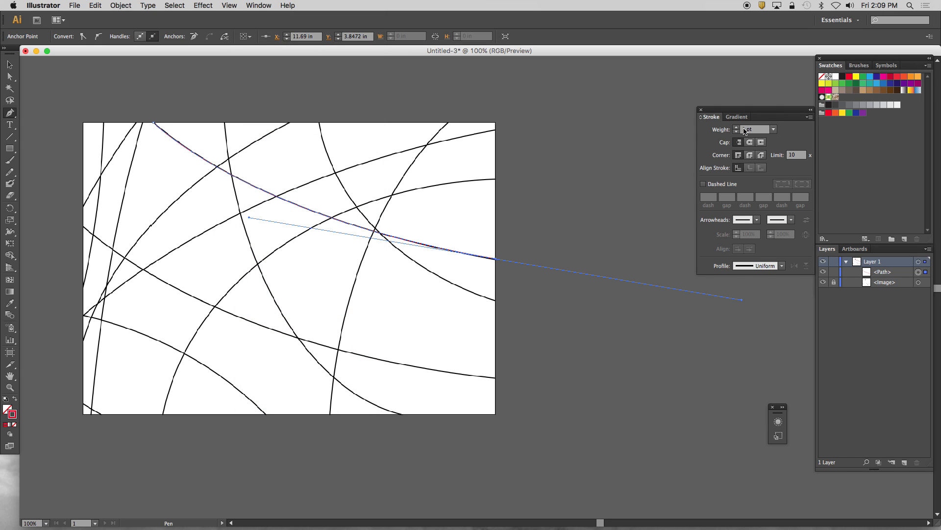
left_click(736, 127)
left_click(737, 127)
left_click(736, 127)
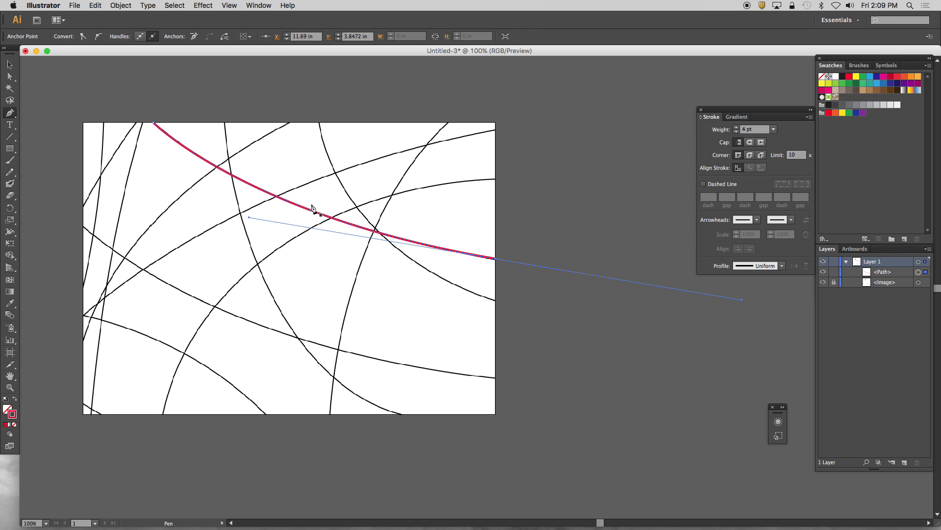
Trace the second curve from the right edge at about Y 5.04 in up to the top edge at about X 6.68 in.
left_click(496, 303)
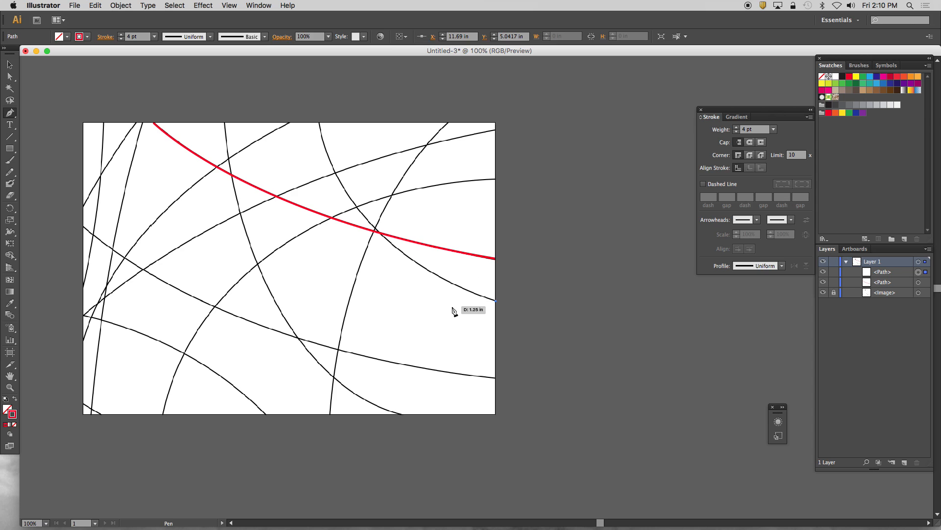
scroll(336, 242, "up", 2)
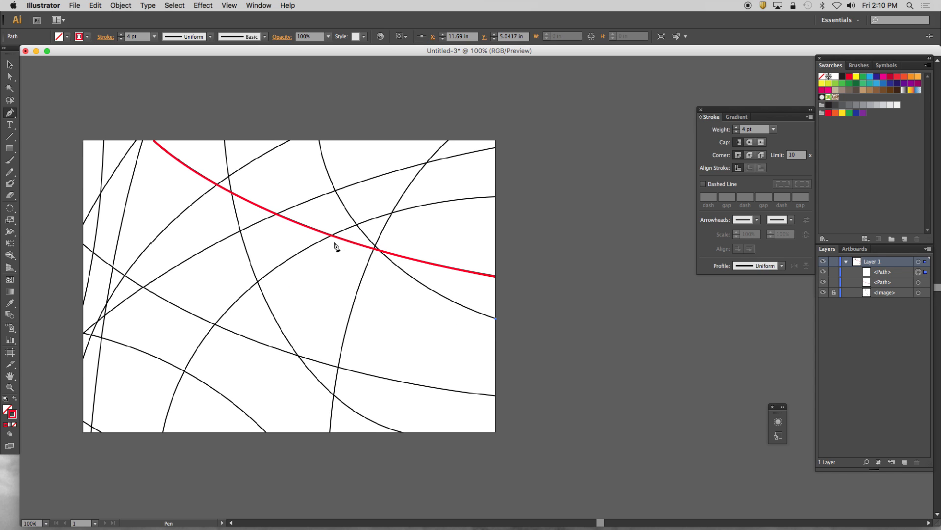
scroll(337, 246, "up", 5)
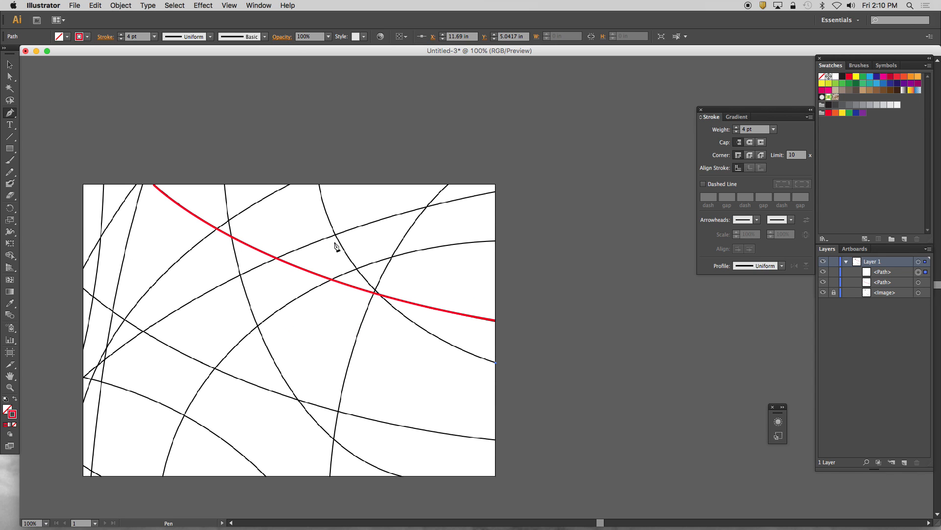
left_click(320, 186)
left_click_drag(320, 186, 281, 123)
mouse_move(272, 129)
left_mouse_down()
mouse_move(266, 140)
mouse_move(288, 151)
left_mouse_up()
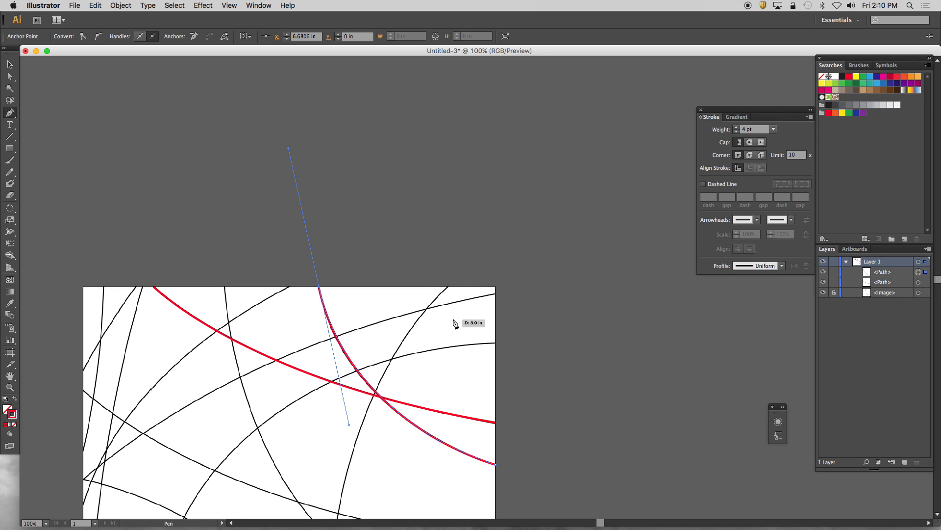
Undo the extra segment joined to the second traced curve and deselect that path to end it.
scroll(439, 308, "down", 5)
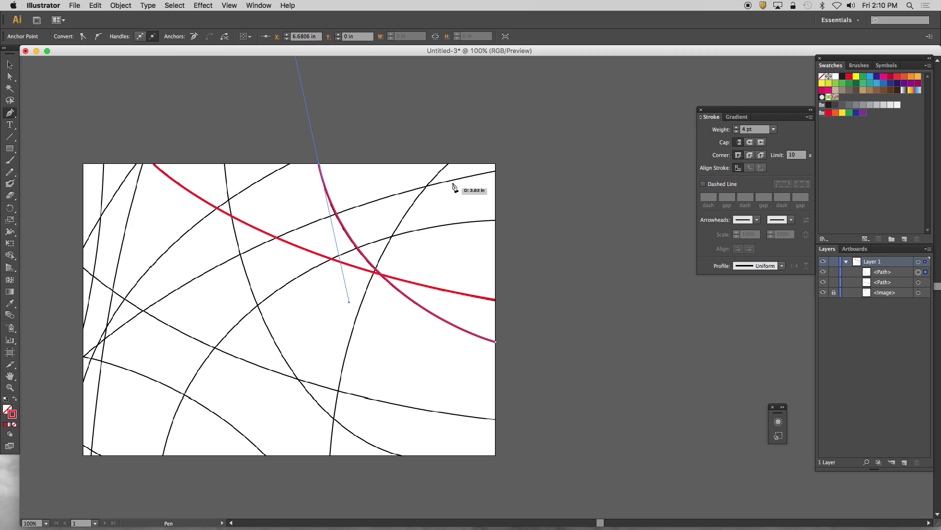
left_click(448, 164)
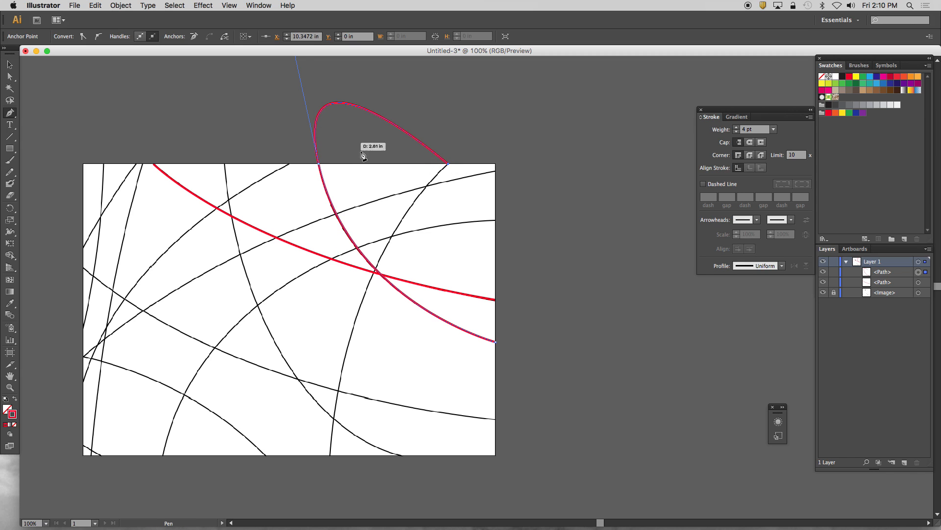
key("super+z")
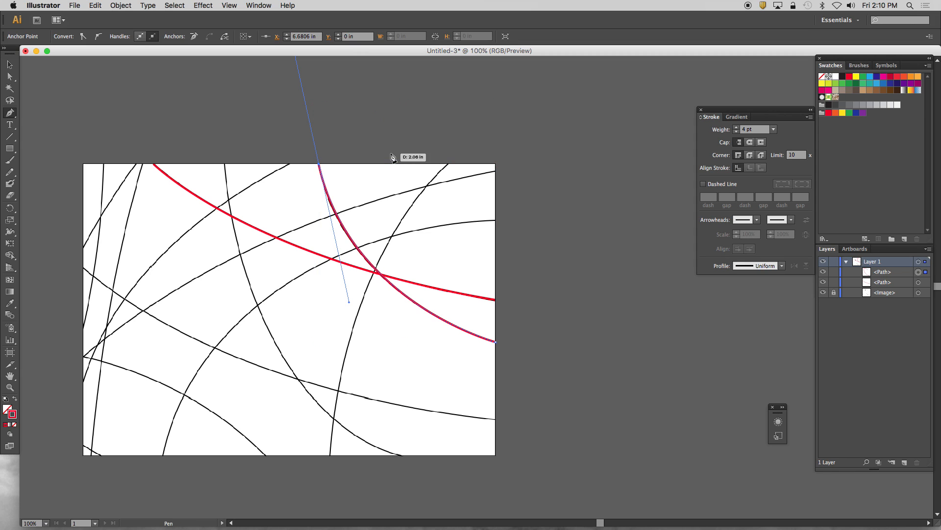
left_click(9, 65)
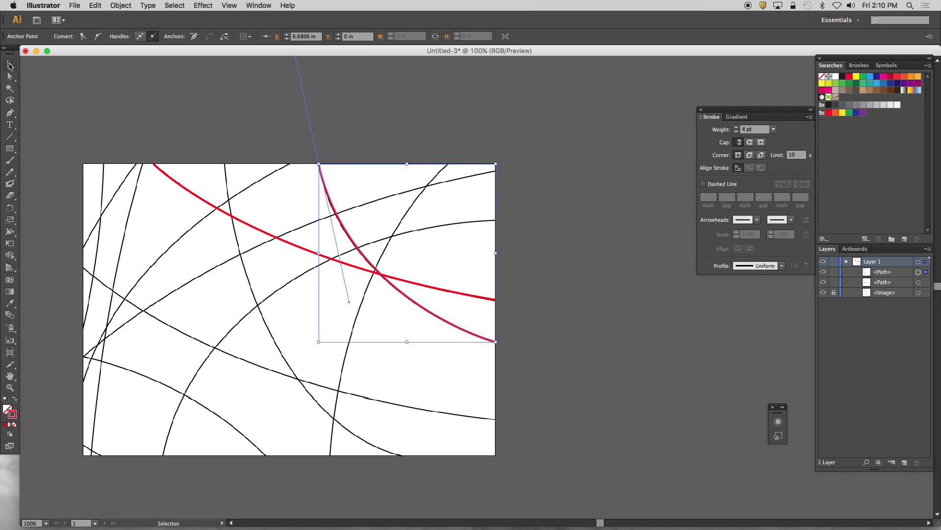
left_click(120, 86)
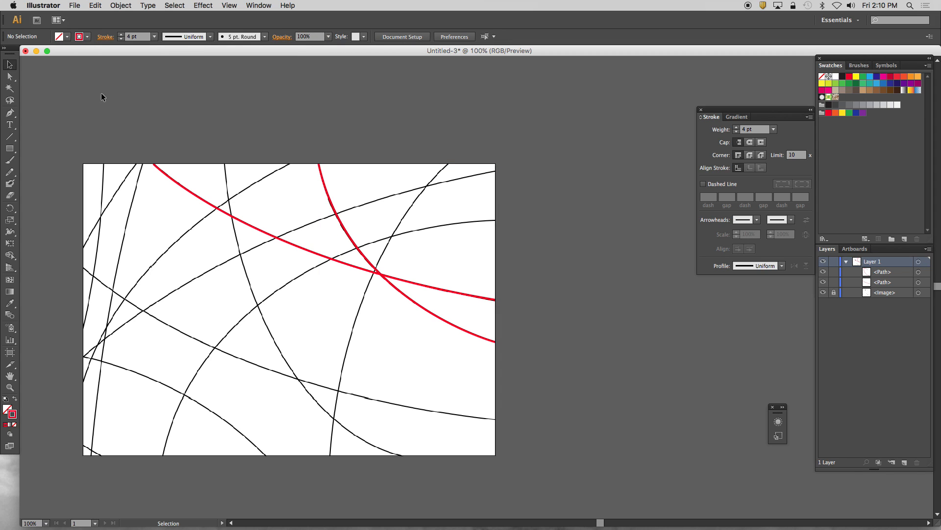
Trace the third curve with the Pen tool from the top edge at about X 10.35 in to the bottom edge at about X 6.99 in.
left_click(10, 113)
scroll(441, 190, "down", 2)
scroll(443, 177, "down", 1)
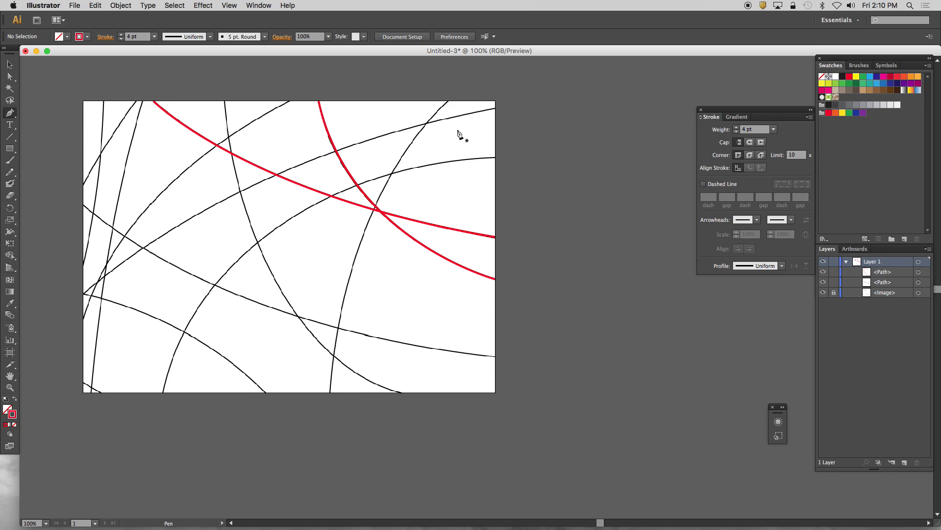
left_click(448, 101)
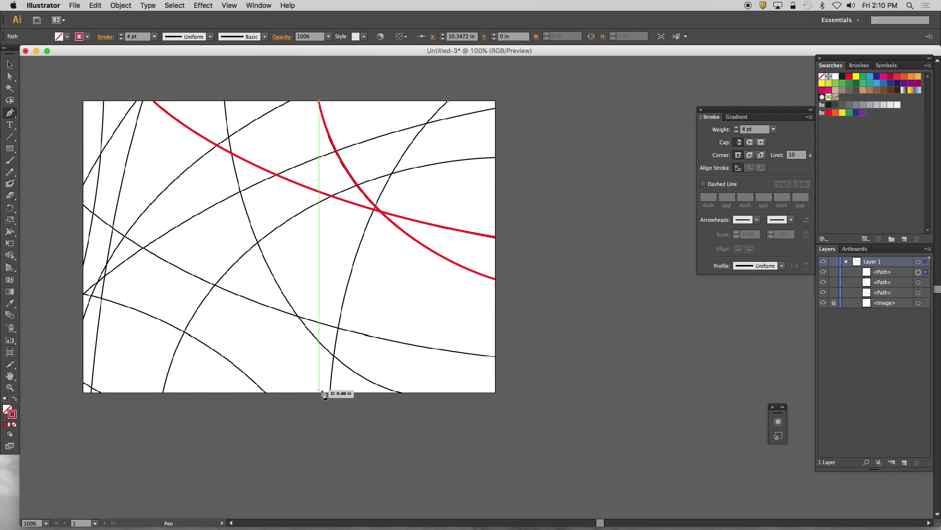
mouse_move(329, 391)
left_mouse_down()
mouse_move(322, 519)
mouse_move(320, 432)
mouse_move(327, 459)
mouse_move(311, 465)
mouse_move(310, 491)
left_mouse_up()
scroll(309, 477, "up", 3)
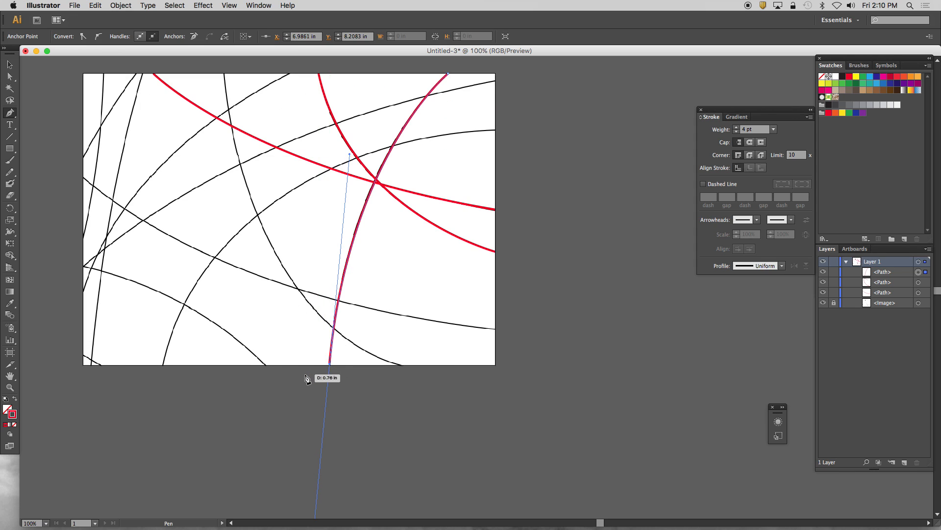
scroll(305, 378, "up", 2)
scroll(306, 379, "left", 3)
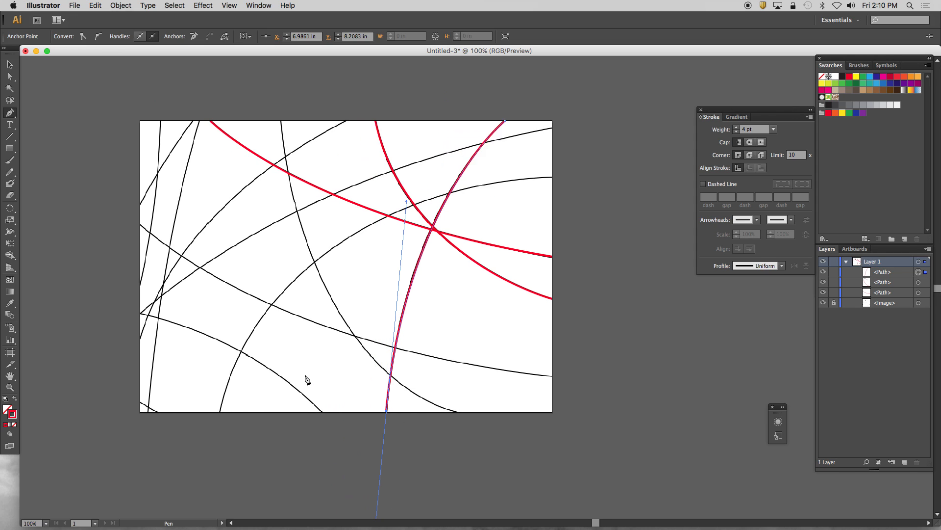
scroll(306, 379, "left", 1)
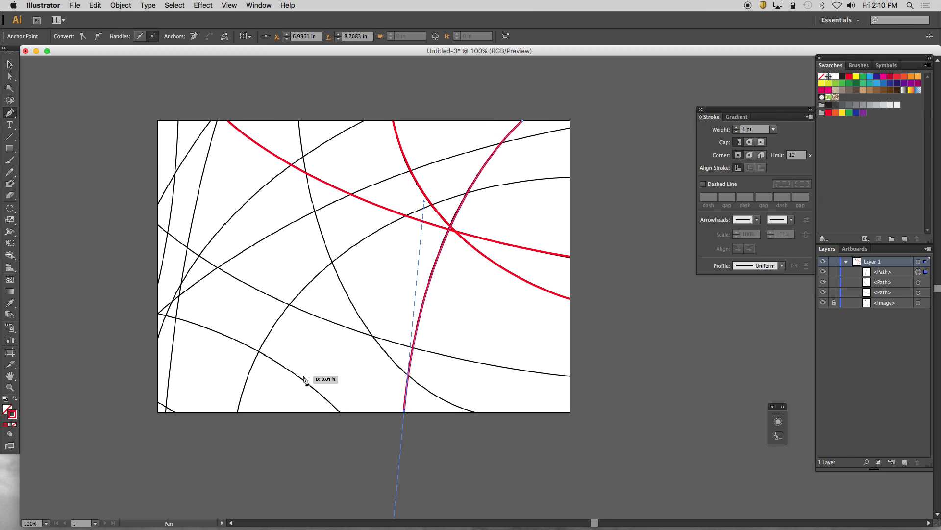
Look over the file formats offered for exporting the artwork, and cancel the export.
left_click(9, 66)
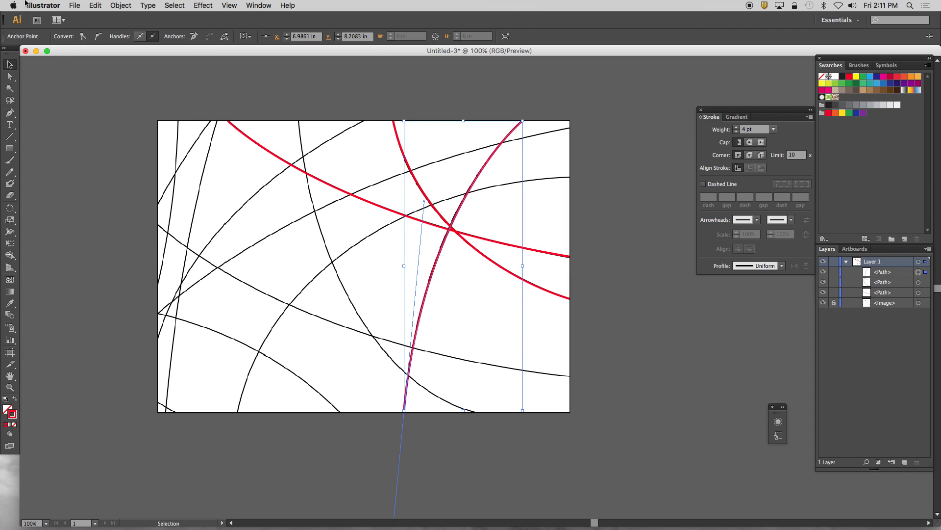
left_click(76, 6)
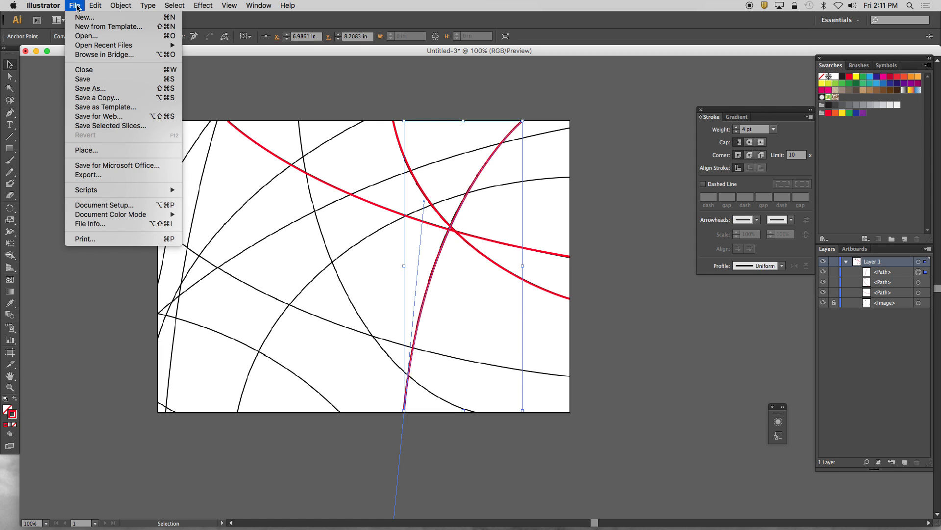
left_click(120, 174)
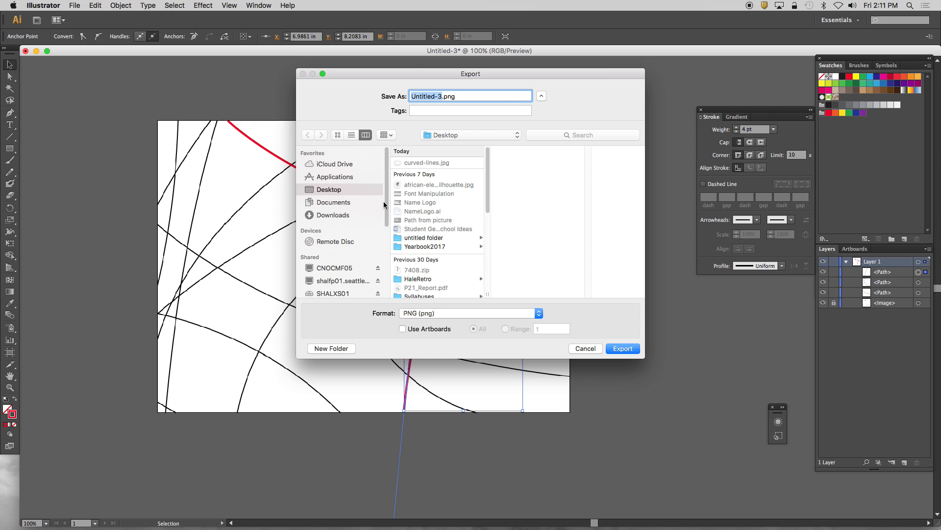
left_click(481, 313)
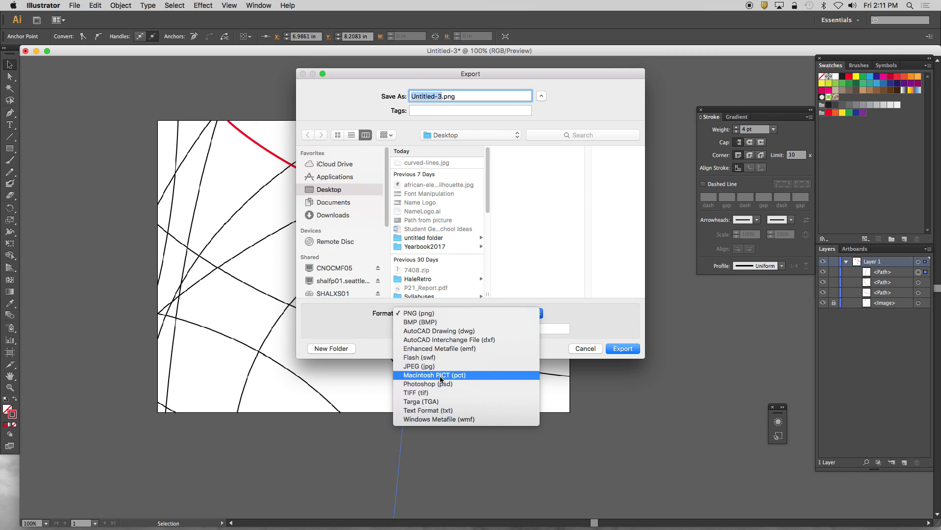
left_click(603, 325)
left_click(582, 349)
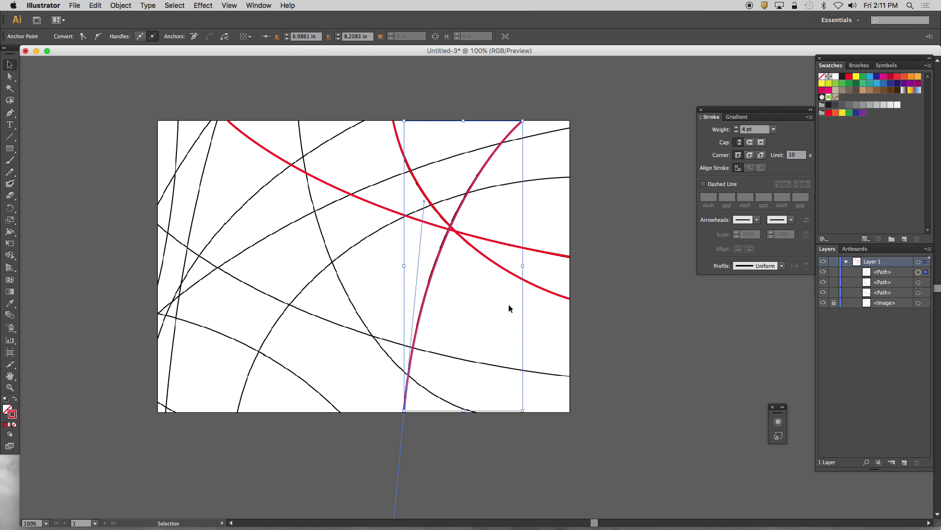
Select the third curve's top anchor point with the Direct Selection tool and nudge it left to about X 10.18 in.
left_click(11, 78)
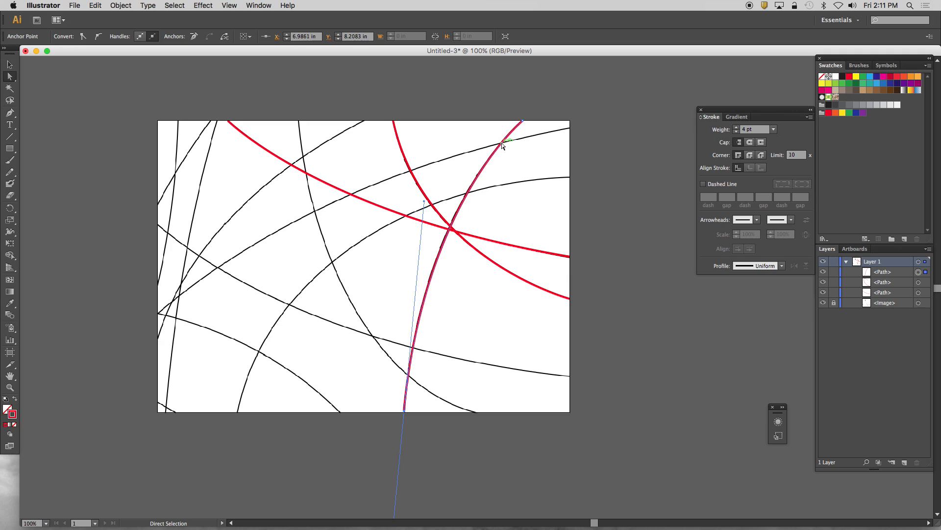
left_click(510, 133)
mouse_move(10, 114)
left_mouse_down()
mouse_move(65, 127)
mouse_move(12, 114)
left_mouse_up()
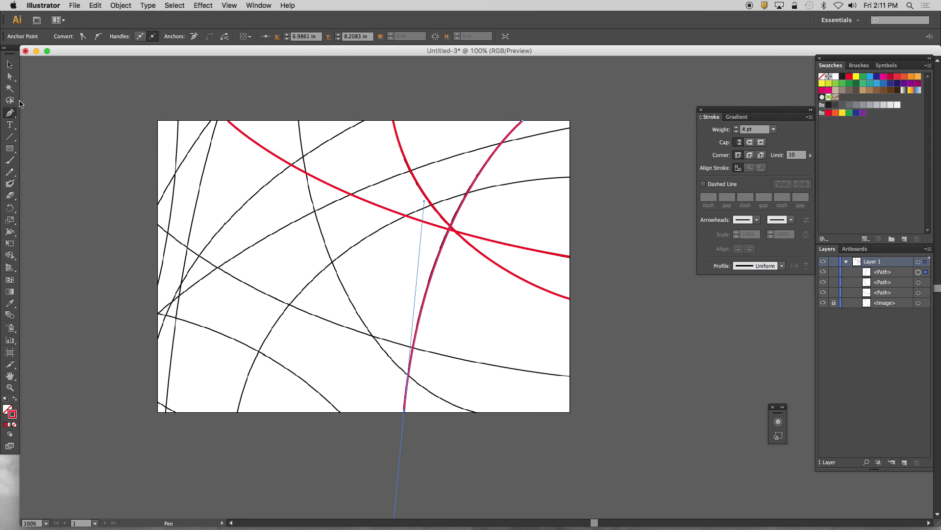
left_click(10, 77)
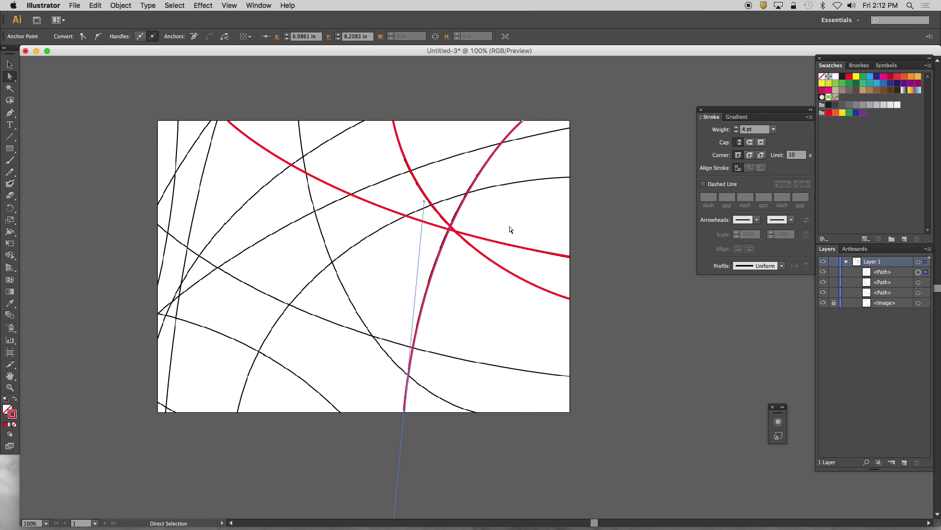
left_click(523, 121)
key("Left")
key("Left")
key("Left")
key("Left")
key("Left")
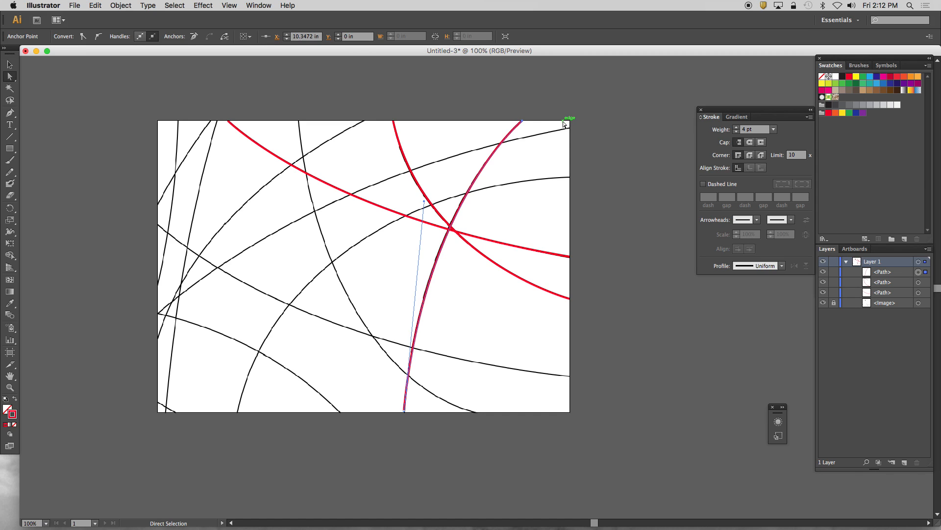
key("Left")
key("Left")
key("Left")
key("Left")
key("Left")
key("Left")
key("Left")
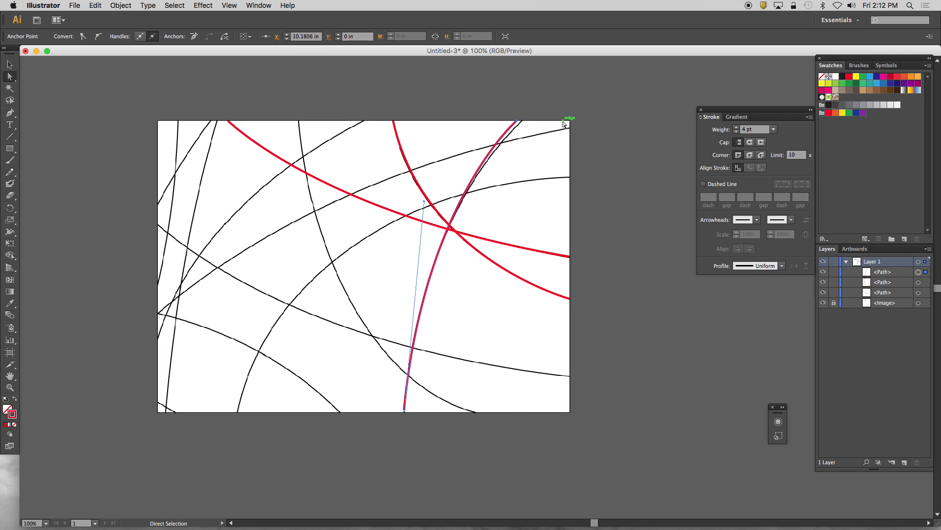
Nudge the third curve's top anchor point back right to about X 10.3 in to realign it with the template line.
key("Right")
key("Right")
key("Right")
key("Right")
key("Right")
key("Right")
key("Right")
key("Right")
key("Right")
key("Right")
key("Right")
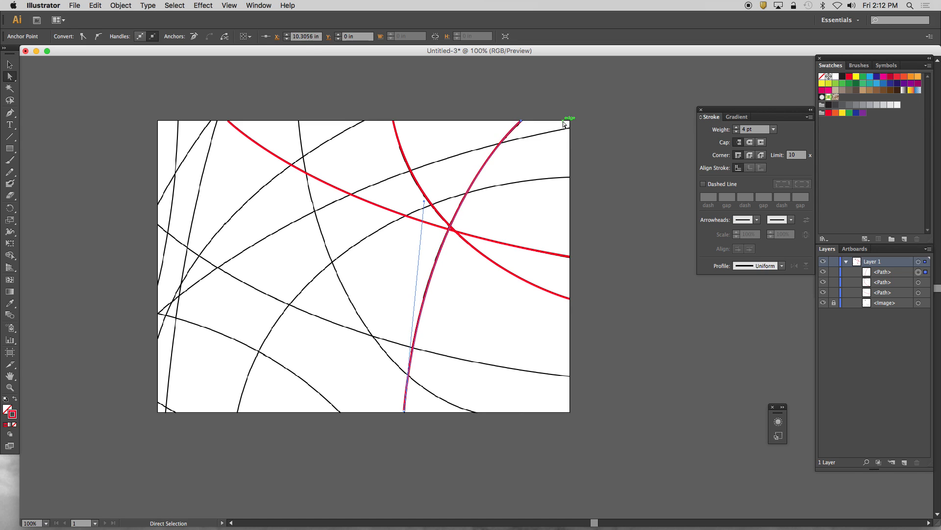
key("Left")
Select the second traced curve and shorten its top anchor's direction handle slightly, moving the handle end up and left to adjust the curvature.
left_click(406, 158)
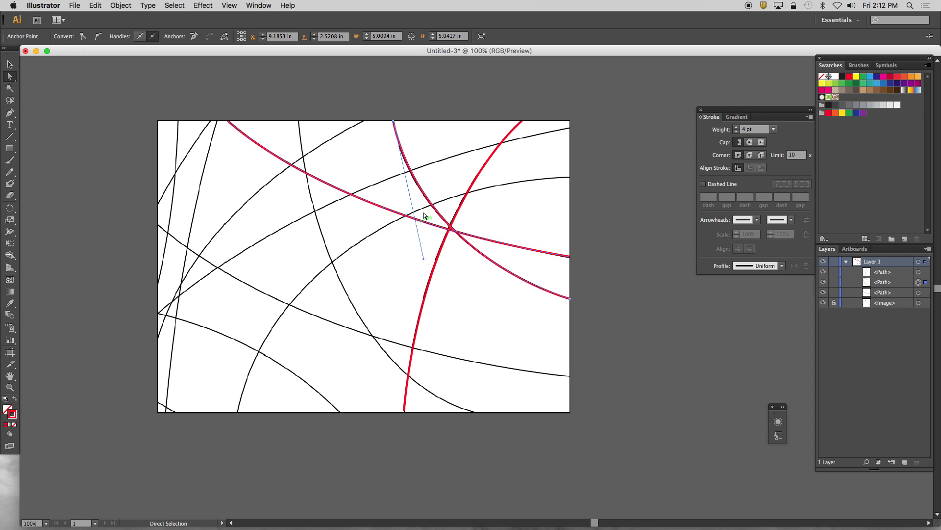
mouse_move(424, 258)
left_mouse_down()
mouse_move(362, 268)
mouse_move(418, 254)
left_mouse_up()
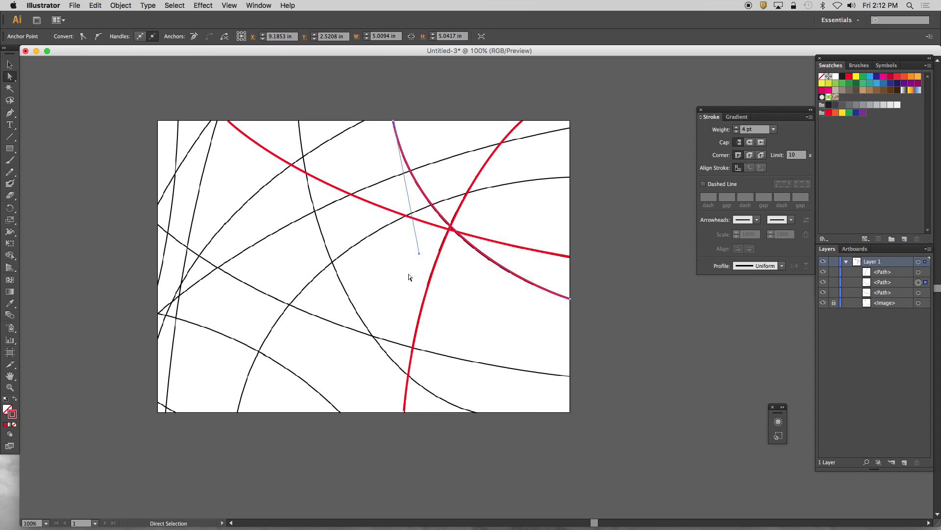